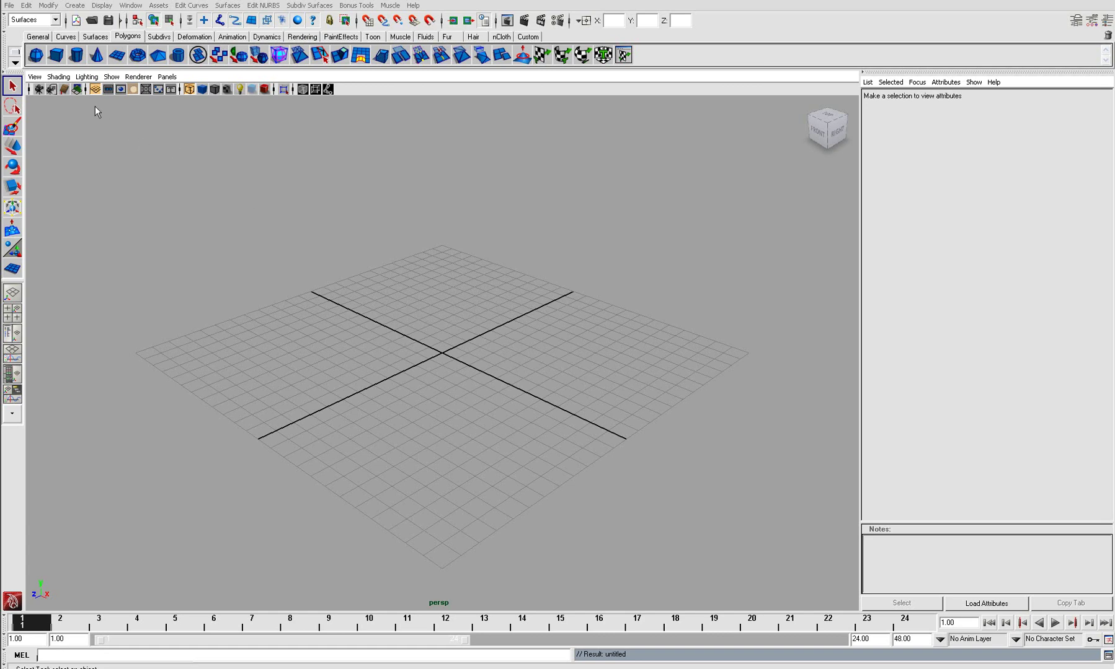
Step: Draw a polygon plane across the grid and display it with Smooth Shade All
click(117, 55)
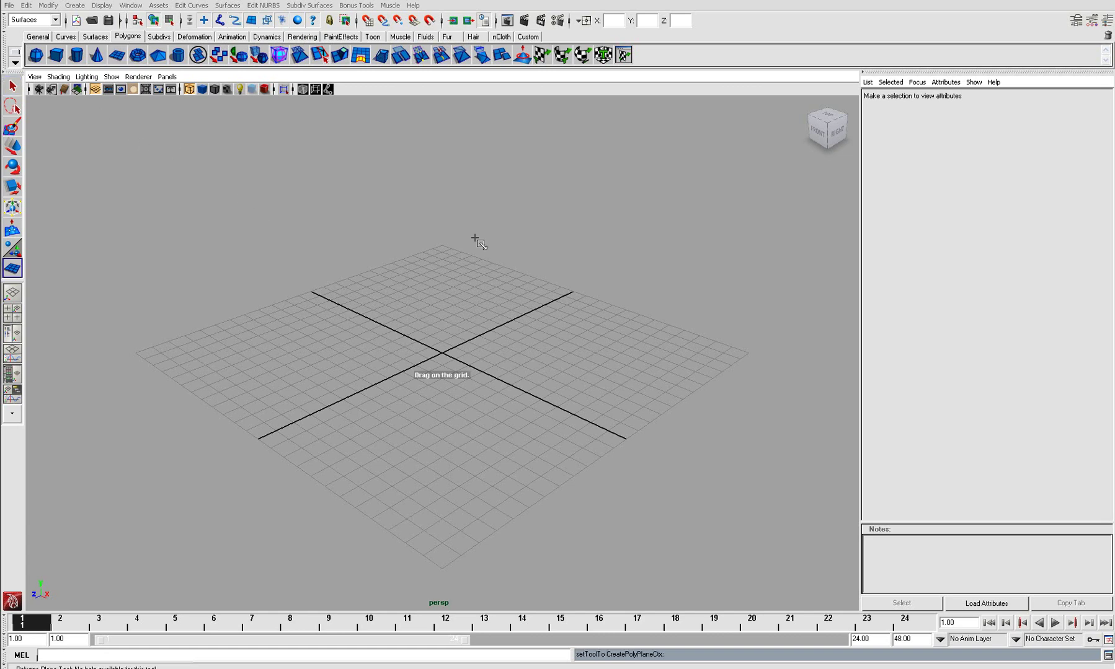
mouse_move(441, 247)
mouse_down()
mouse_move(458, 546)
mouse_move(444, 575)
mouse_up()
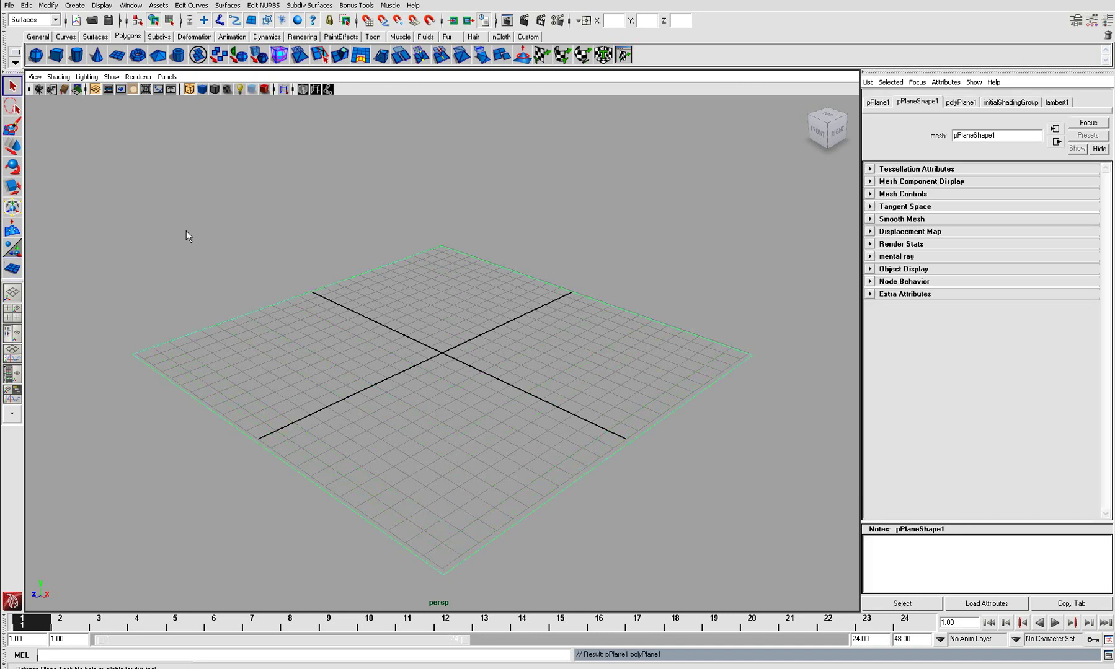
click(58, 77)
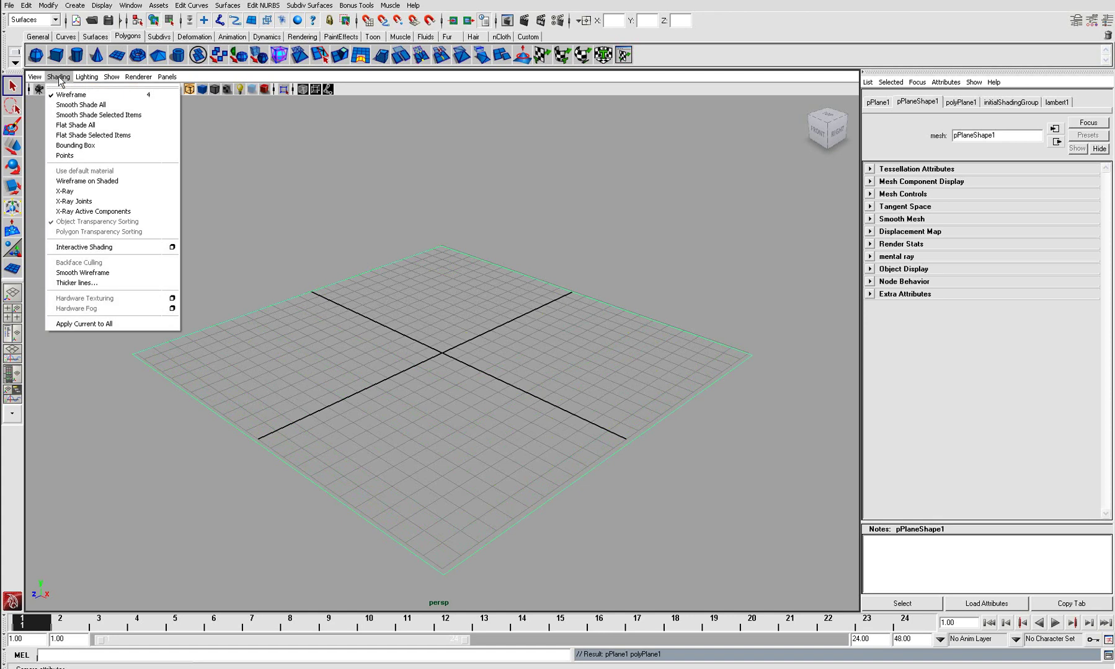
click(69, 108)
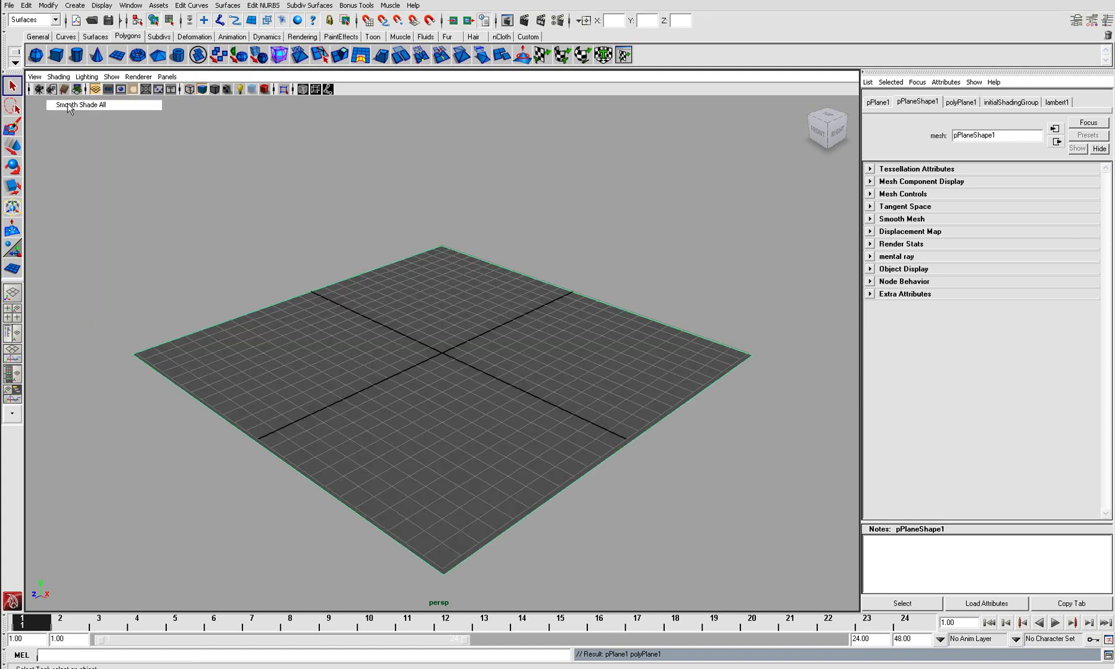
Step: Assign a new Phong material (phong1) to pPlane1 and show its attributes
right_click(469, 334)
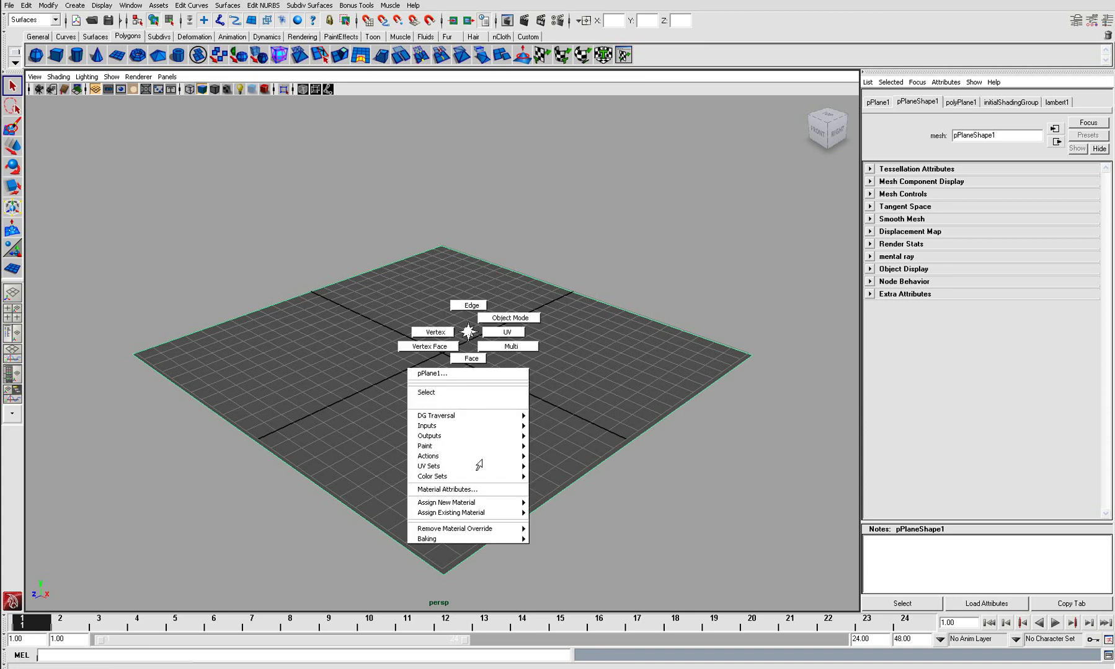
mouse_move(453, 503)
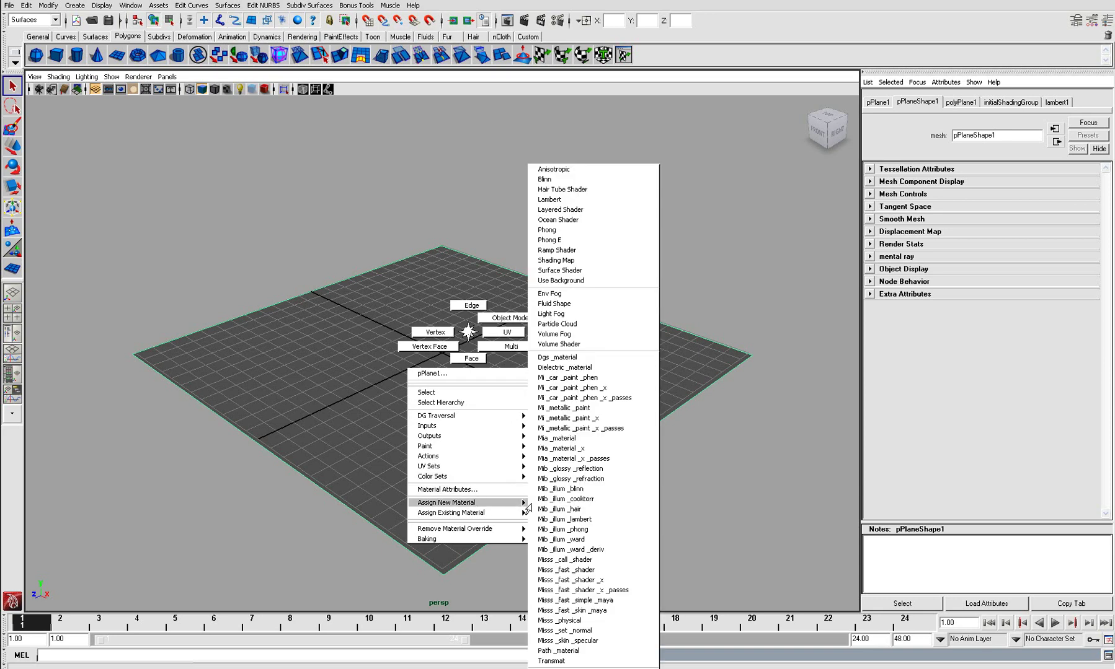
click(576, 233)
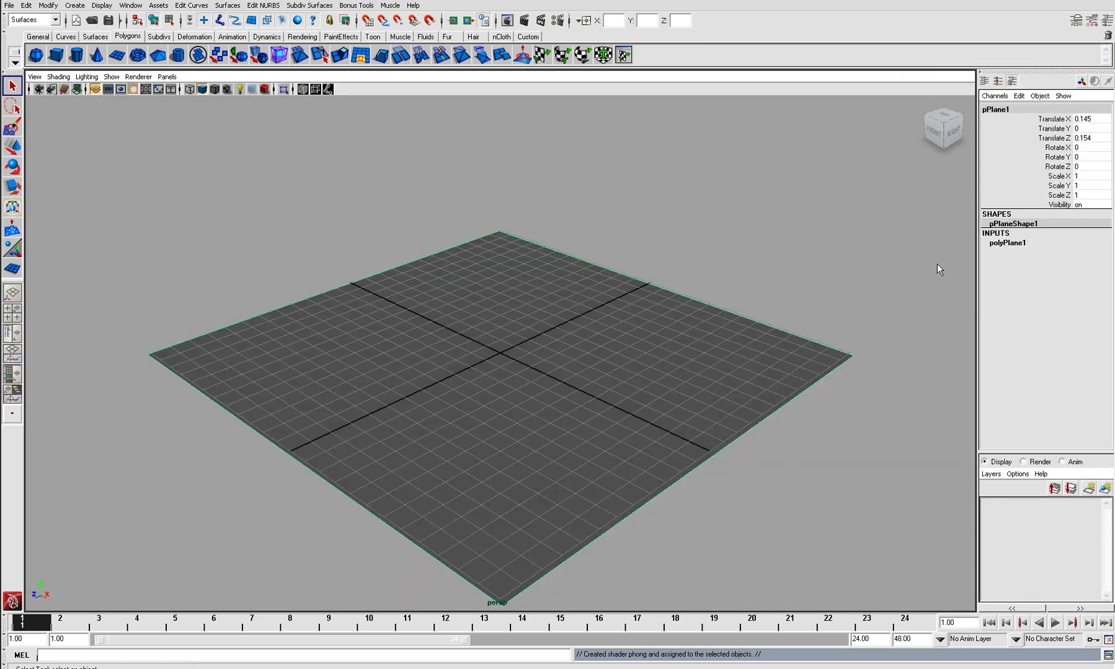
key(ctrl+a)
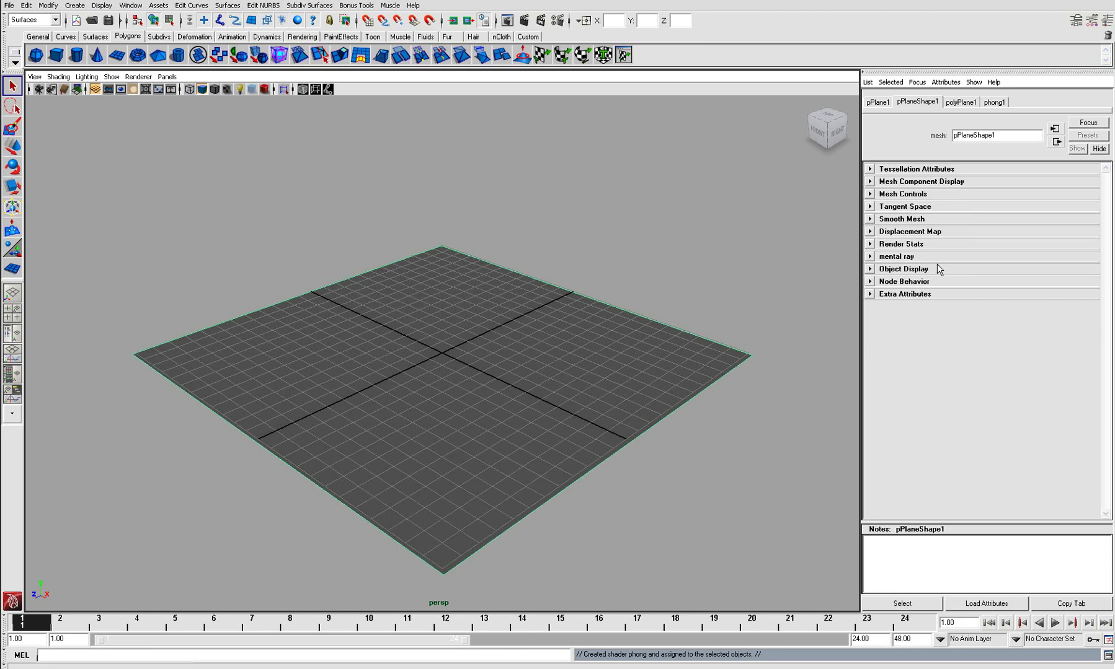
Step: Bump-map phong1 with a Fractal texture and render a preview of the current frame
click(1000, 103)
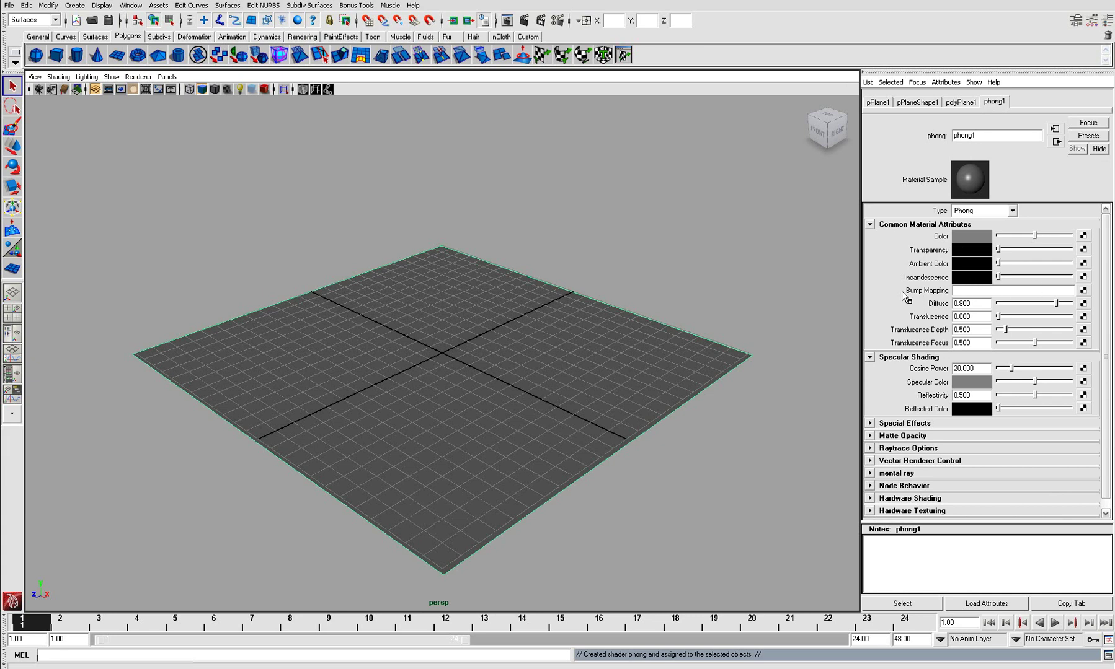
click(1083, 290)
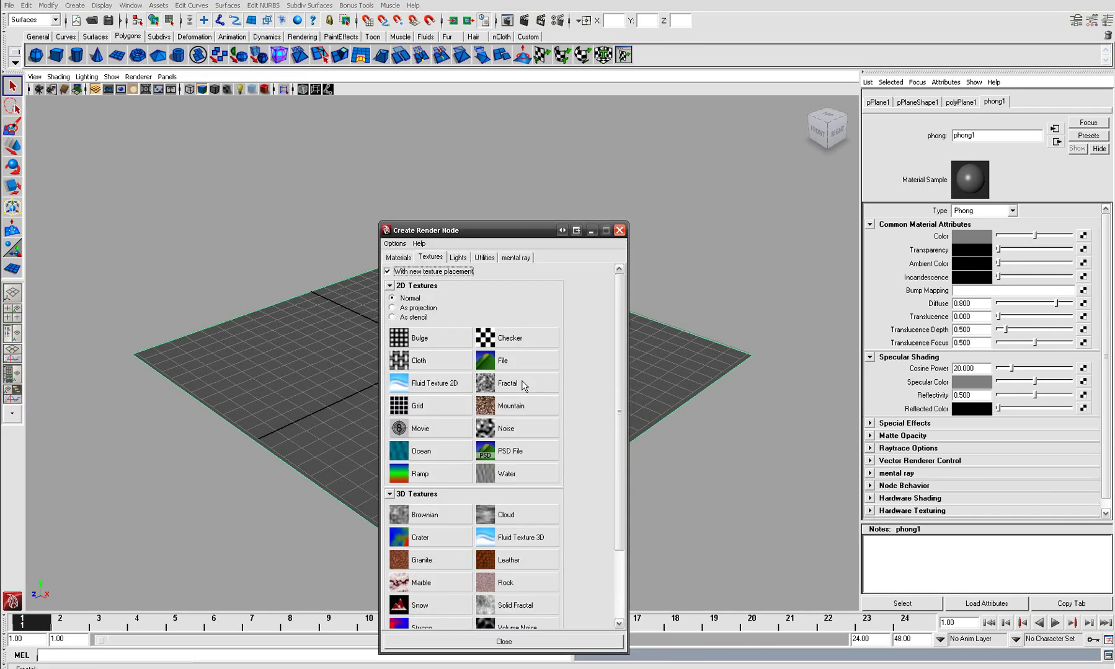
click(522, 386)
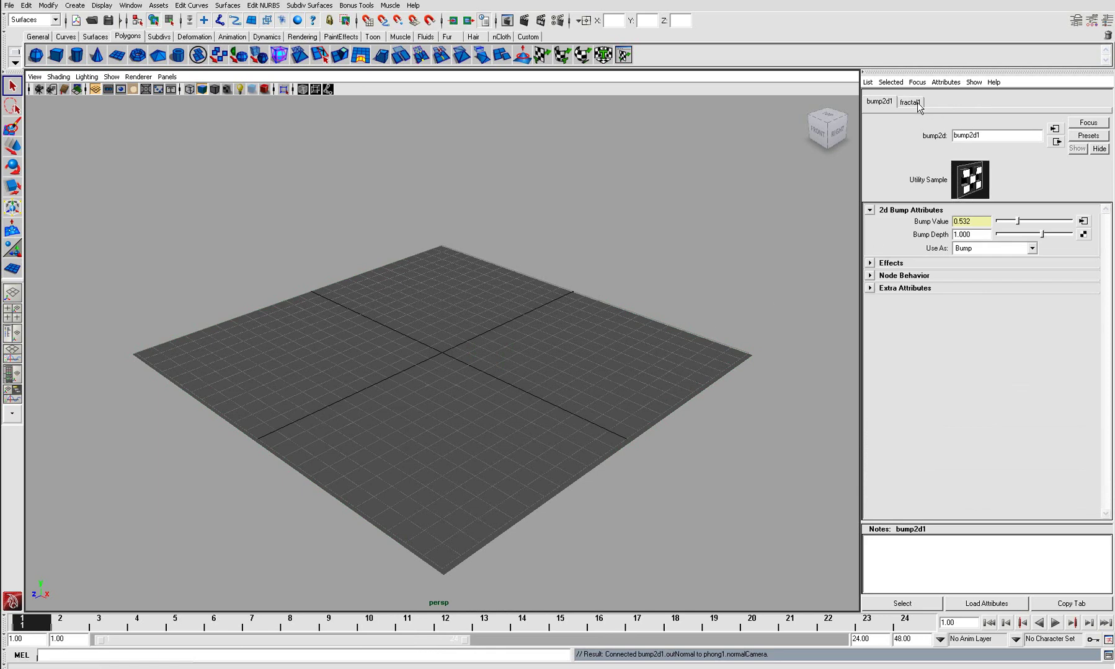
click(524, 23)
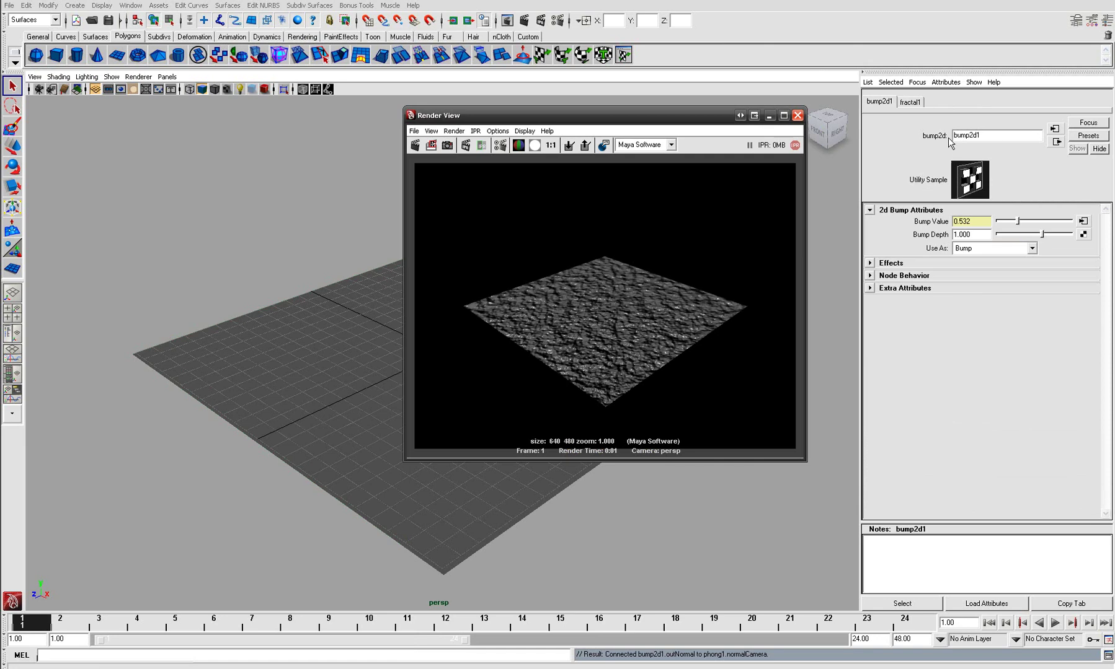
Step: Set fractal1's Bias to 1.000, frame the plane, and re-render it close up
click(915, 103)
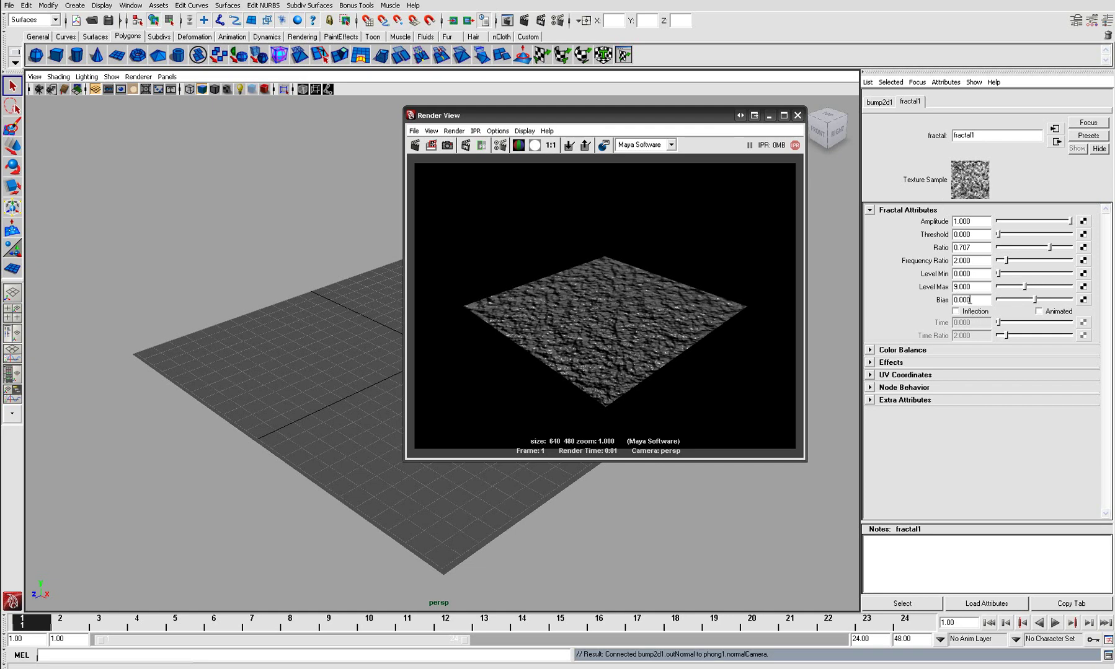
drag(1034, 300, 1079, 301)
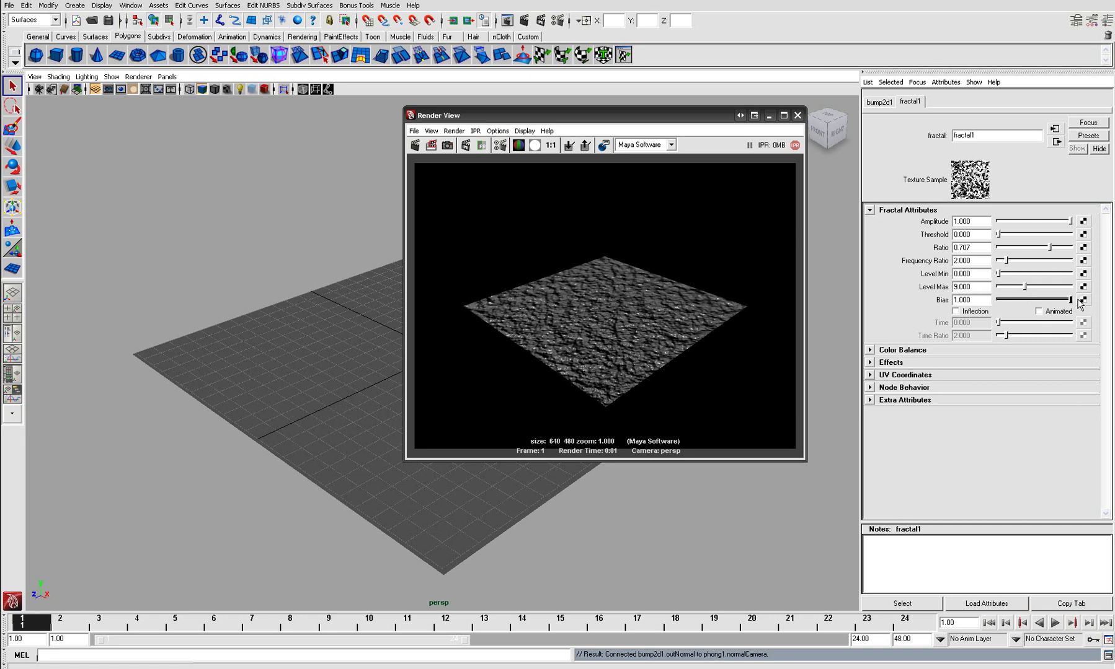
click(362, 366)
key(f)
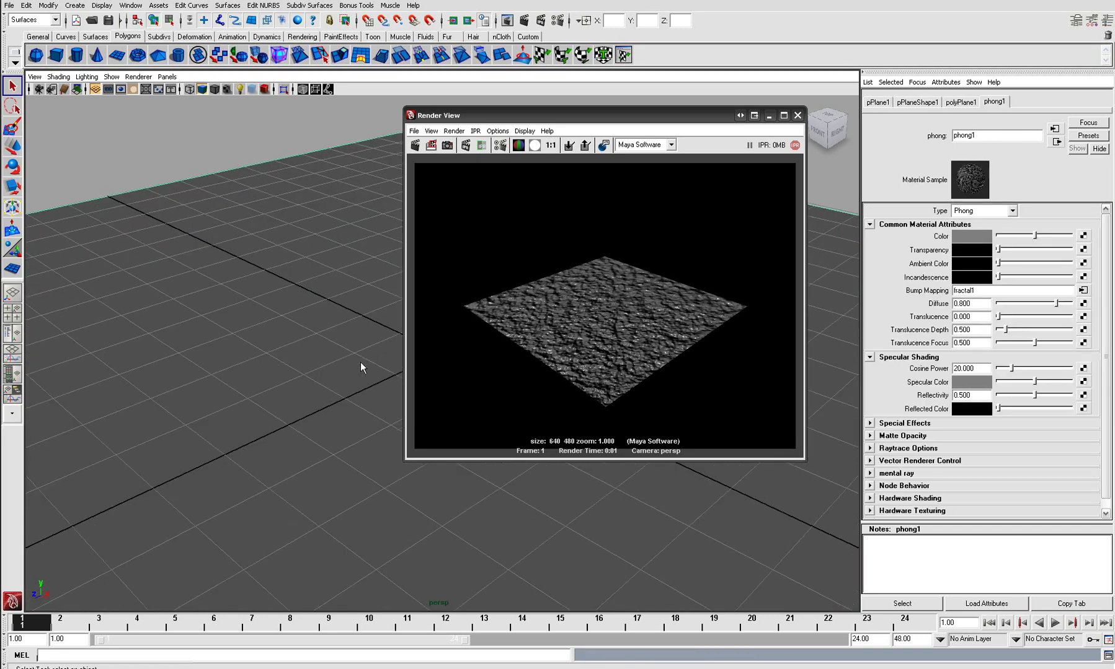
click(414, 145)
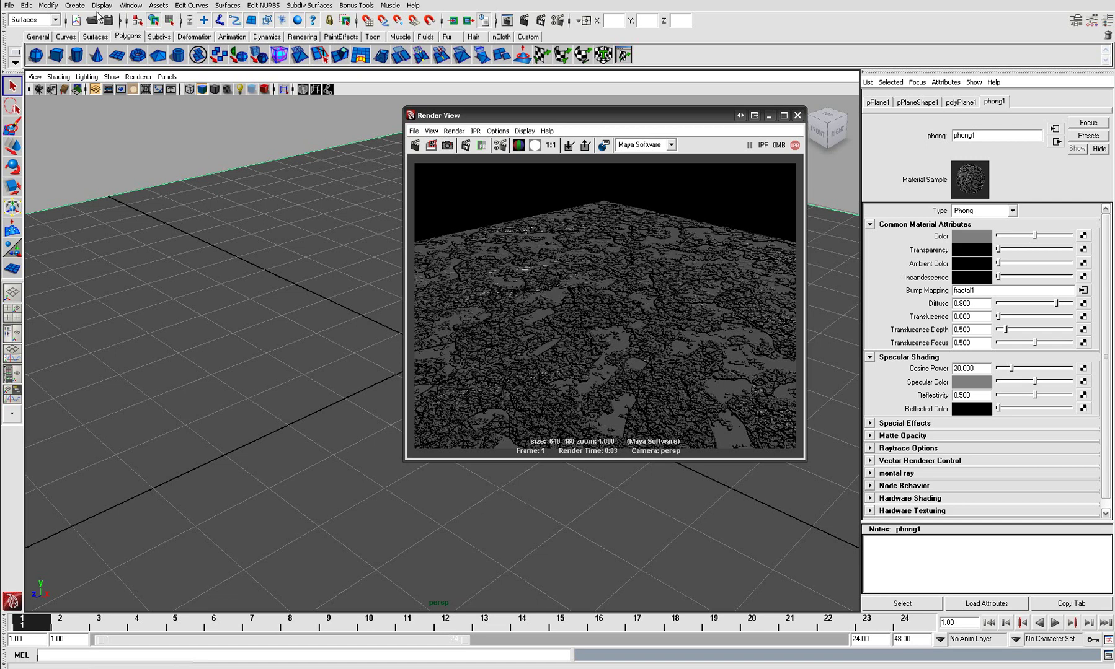
click(131, 7)
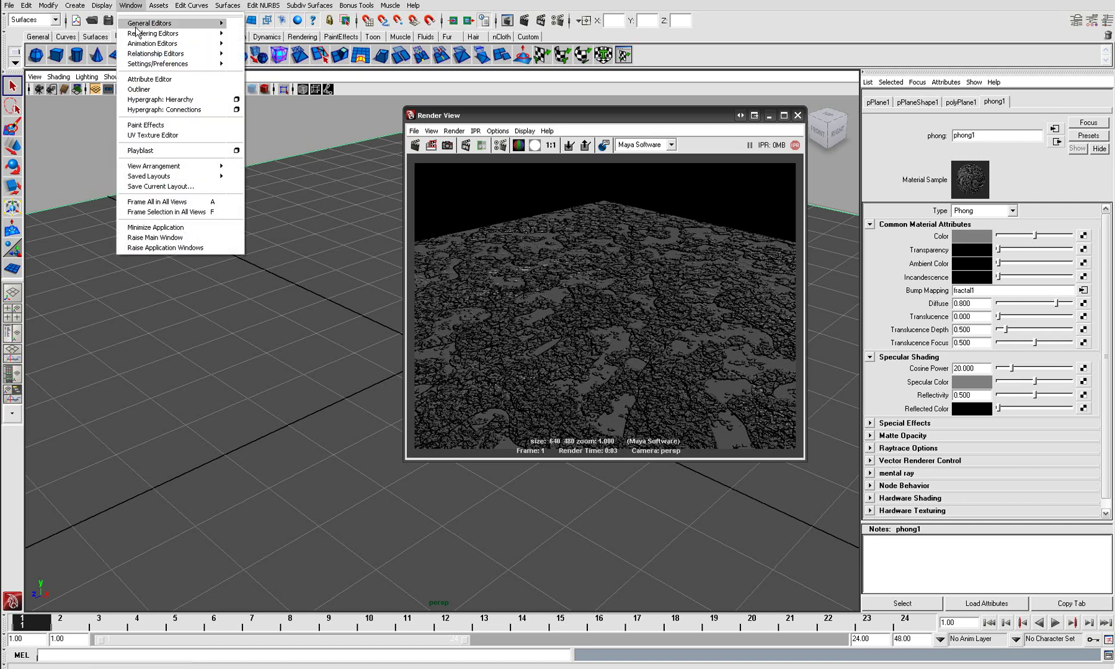
mouse_move(153, 33)
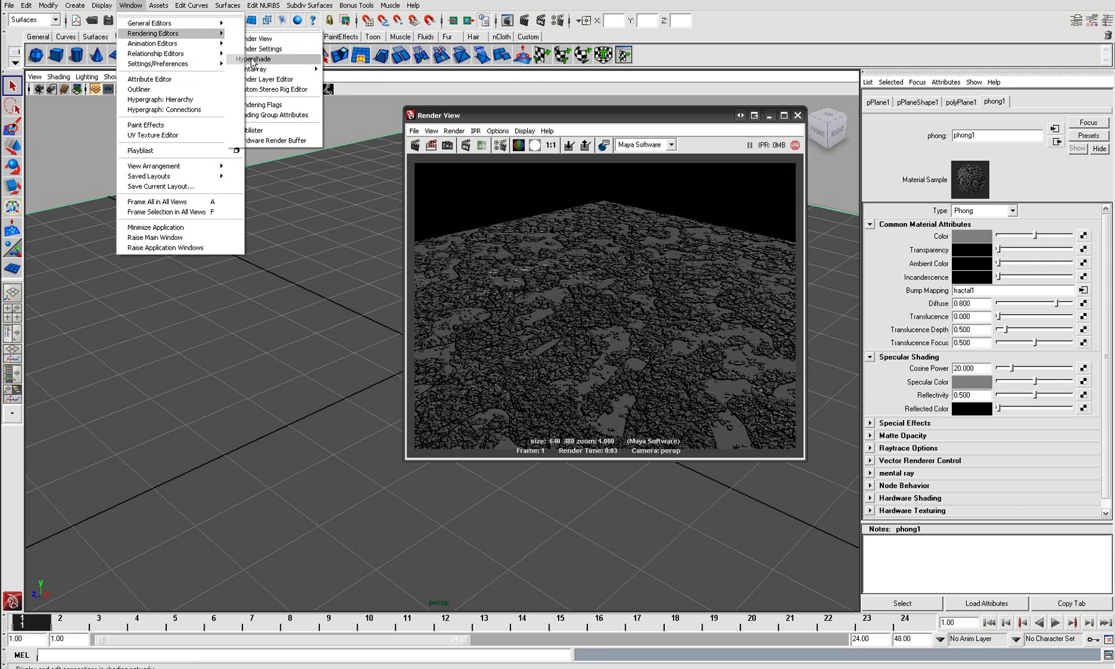
Step: Open the Hypershade and place the phong1 material in its Work Area
click(252, 60)
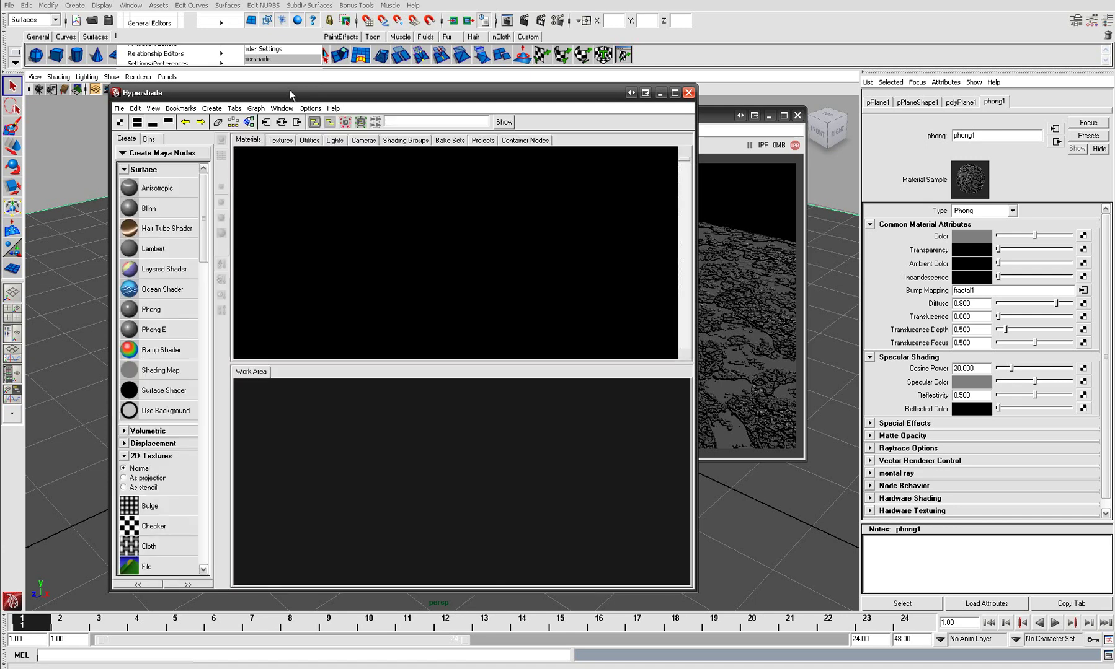
click(343, 169)
mouse_move(344, 169)
middle_down()
mouse_move(347, 228)
mouse_move(428, 484)
middle_up()
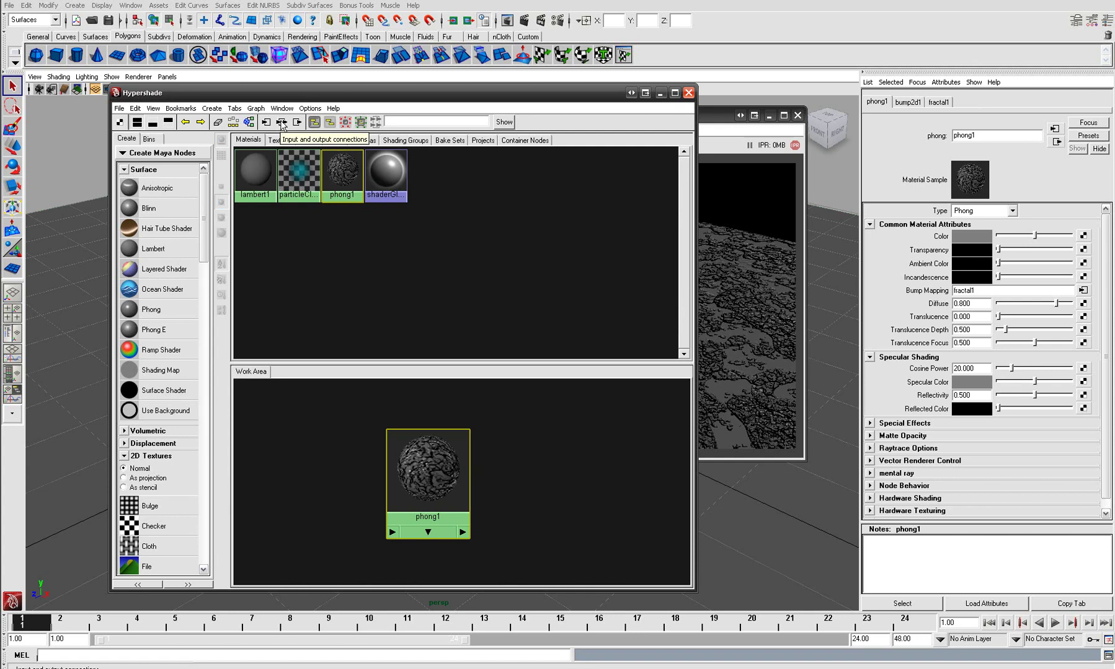
Step: Display phong1's input and output connections, then scroll the Create list to 2D textures
click(282, 122)
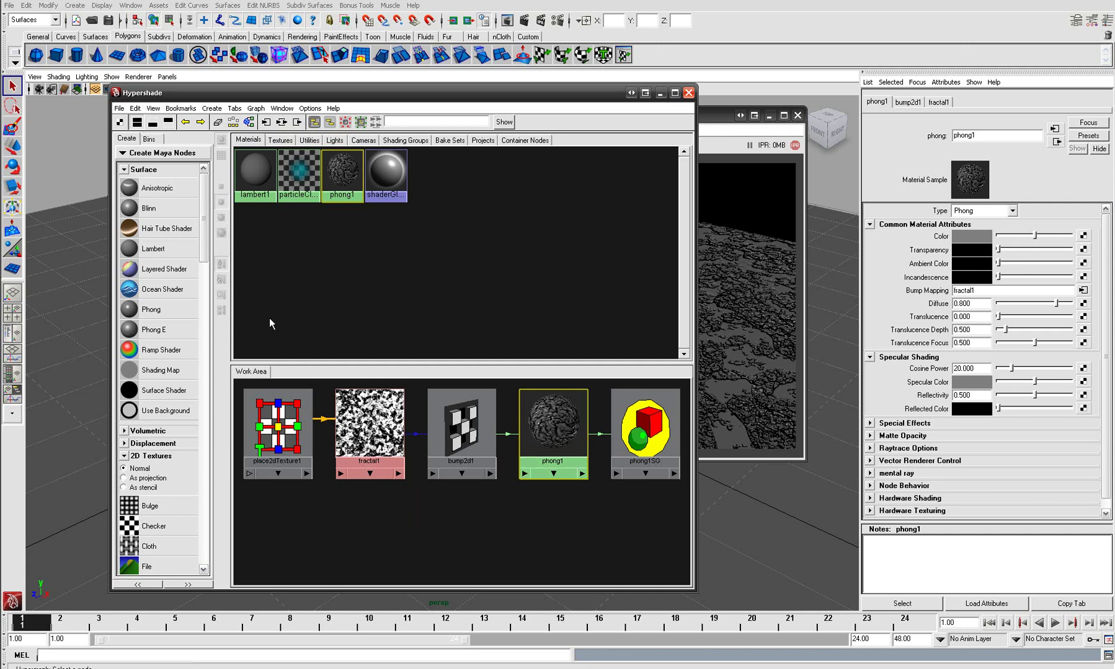
drag(206, 247, 189, 335)
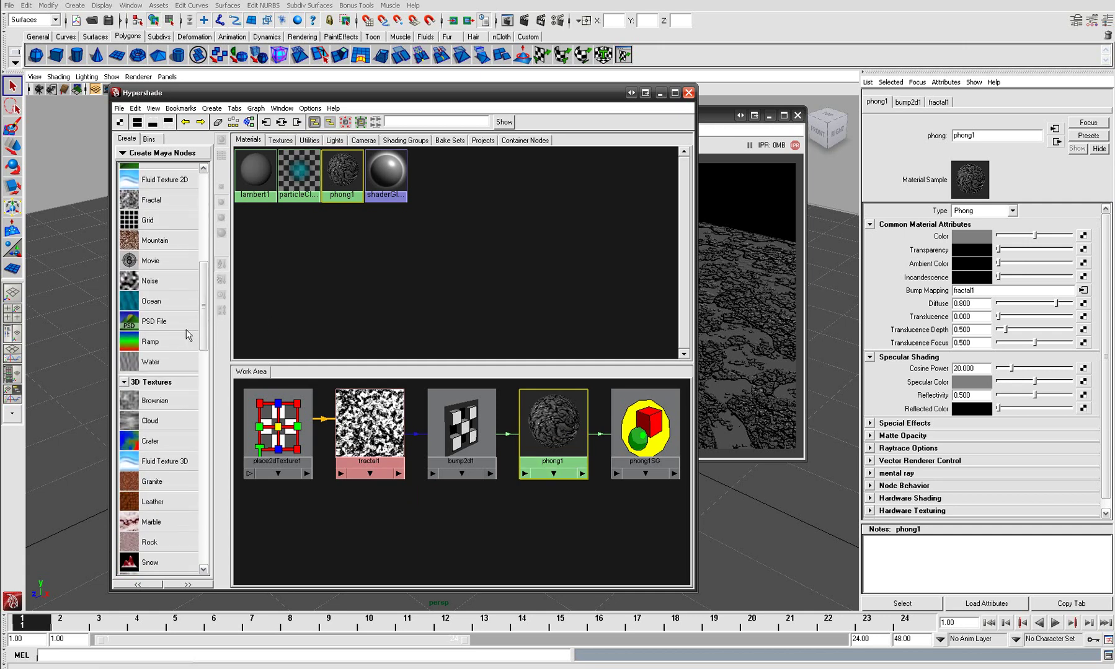
Step: Create a ramp1 texture below the network and delete its extra place2dTexture2 node
click(137, 343)
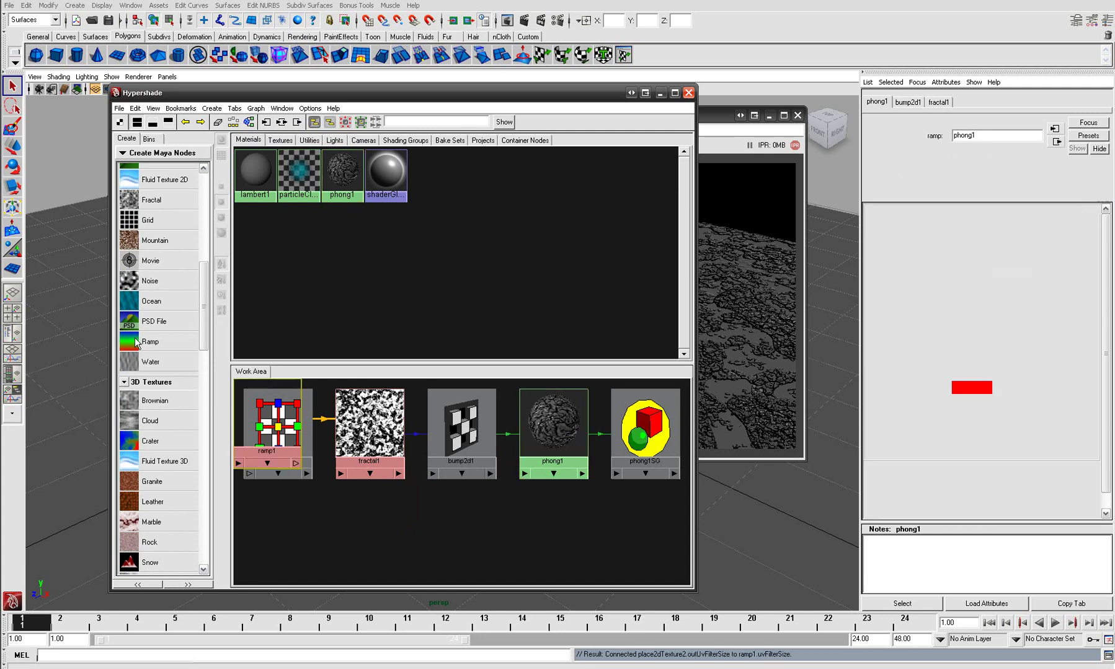
drag(277, 436, 397, 545)
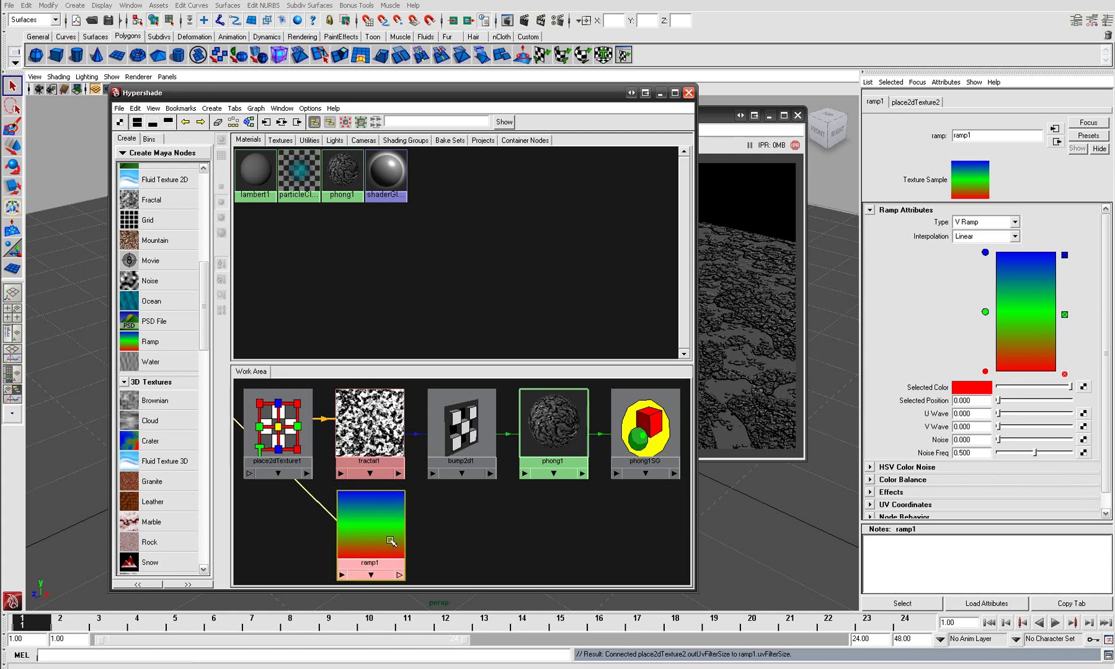
scroll(372, 525, down, 2)
scroll(372, 525, down, 1)
mouse_move(290, 443)
mouse_down()
mouse_move(300, 512)
mouse_move(318, 512)
mouse_up()
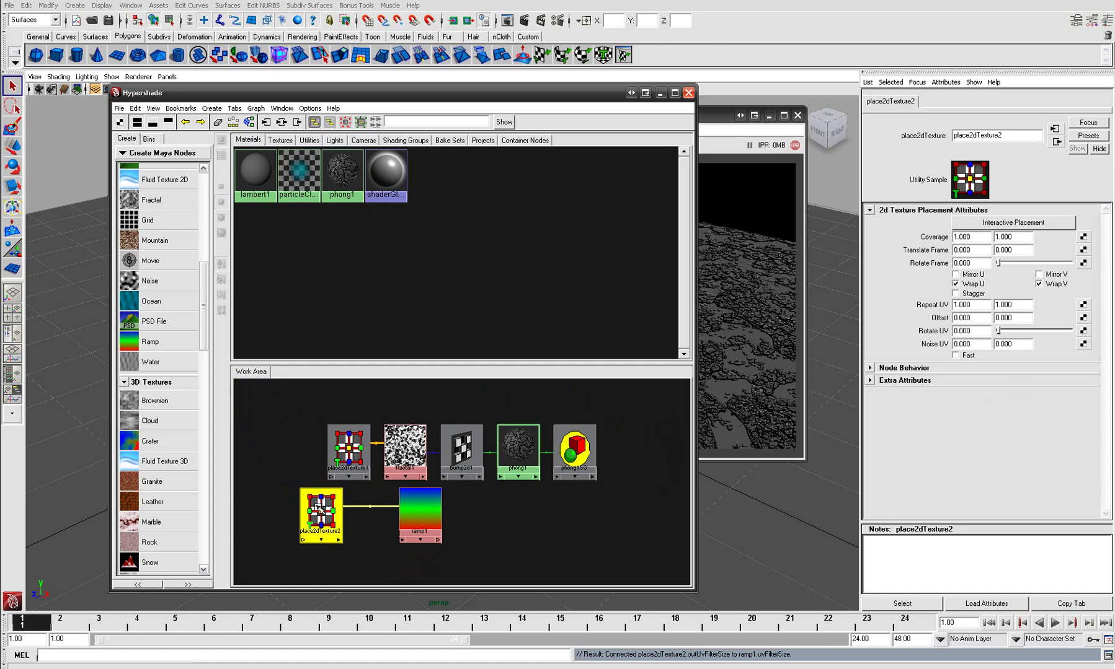
key(Delete)
drag(434, 516, 483, 529)
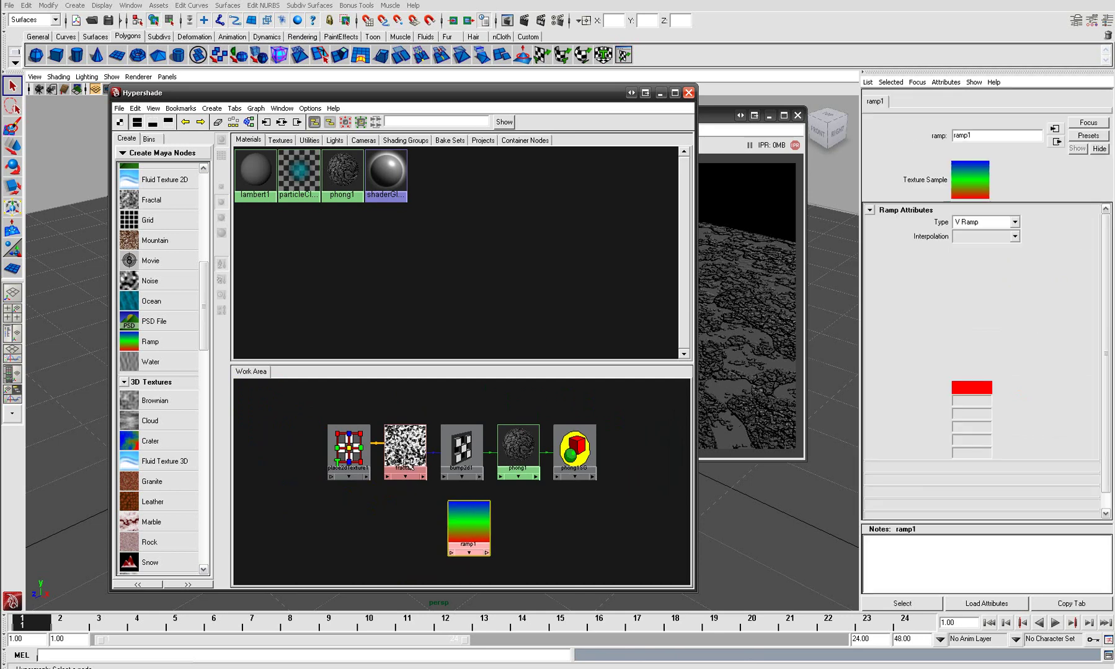
click(407, 452)
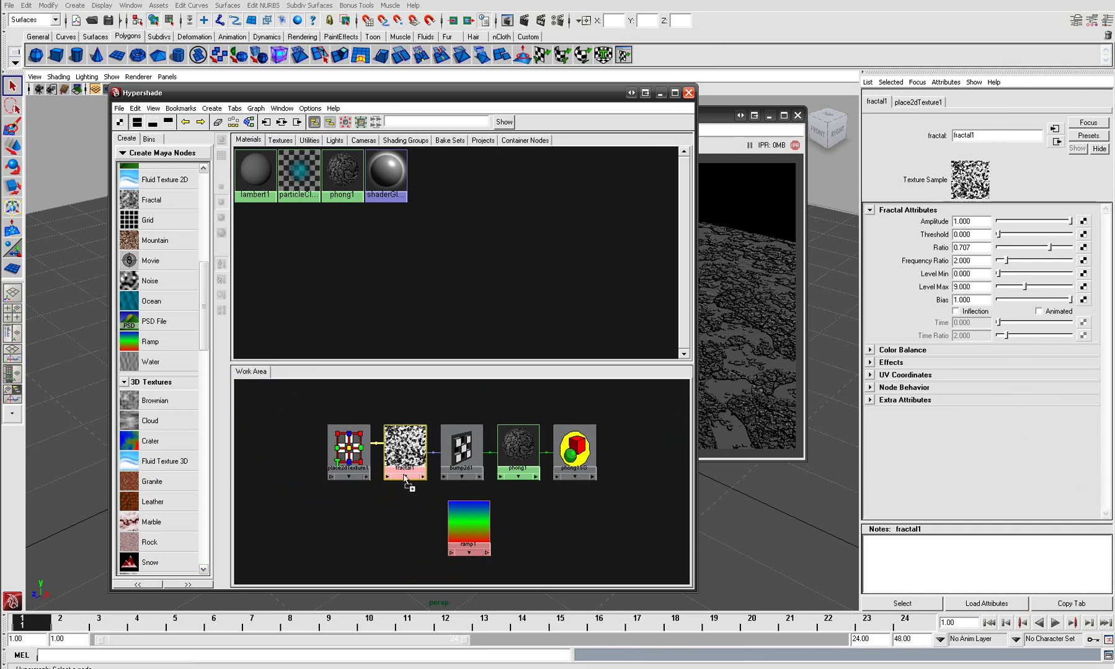
Step: Connect fractal1's outAlpha to ramp1's uvCoord vCoord in the Connection Editor
middle_drag(414, 507, 470, 524)
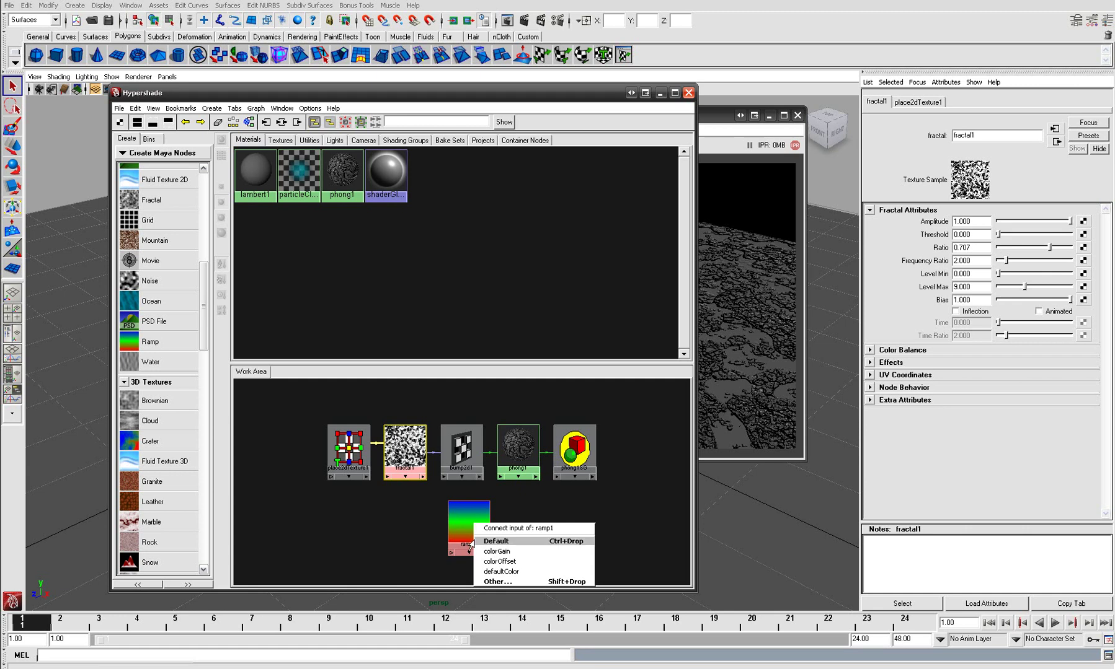
click(496, 582)
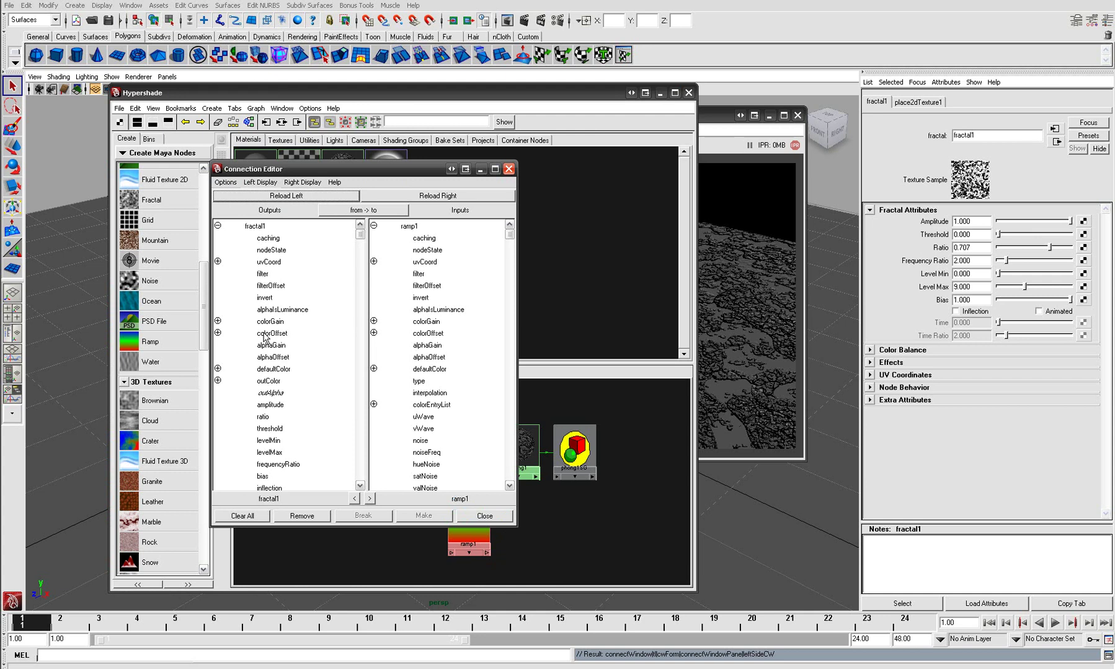
click(266, 394)
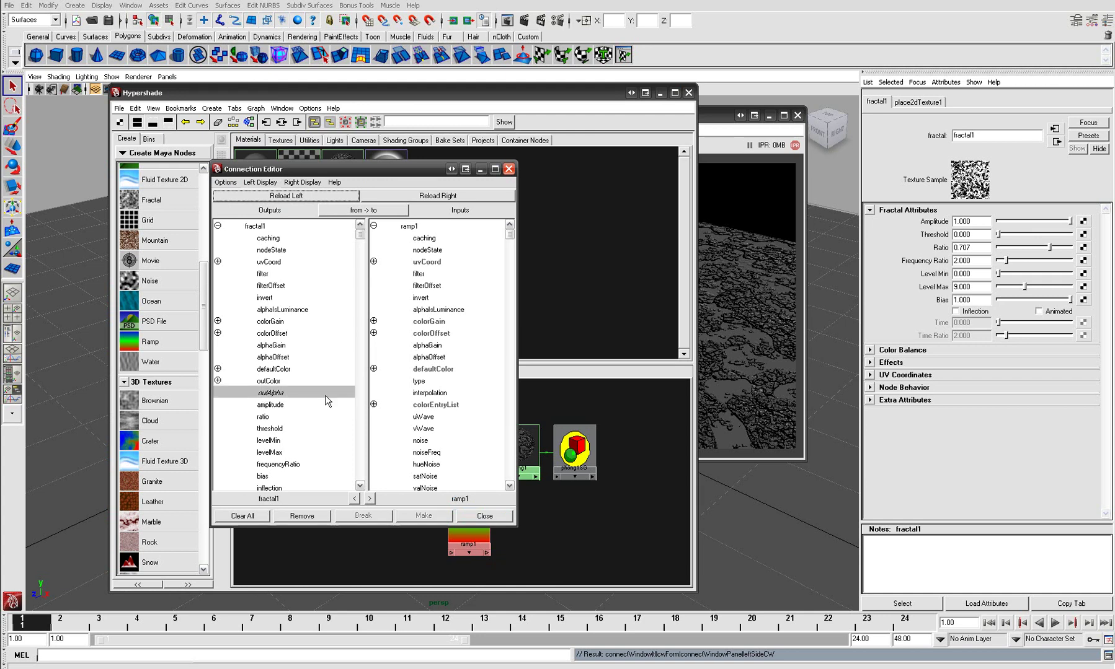
click(471, 537)
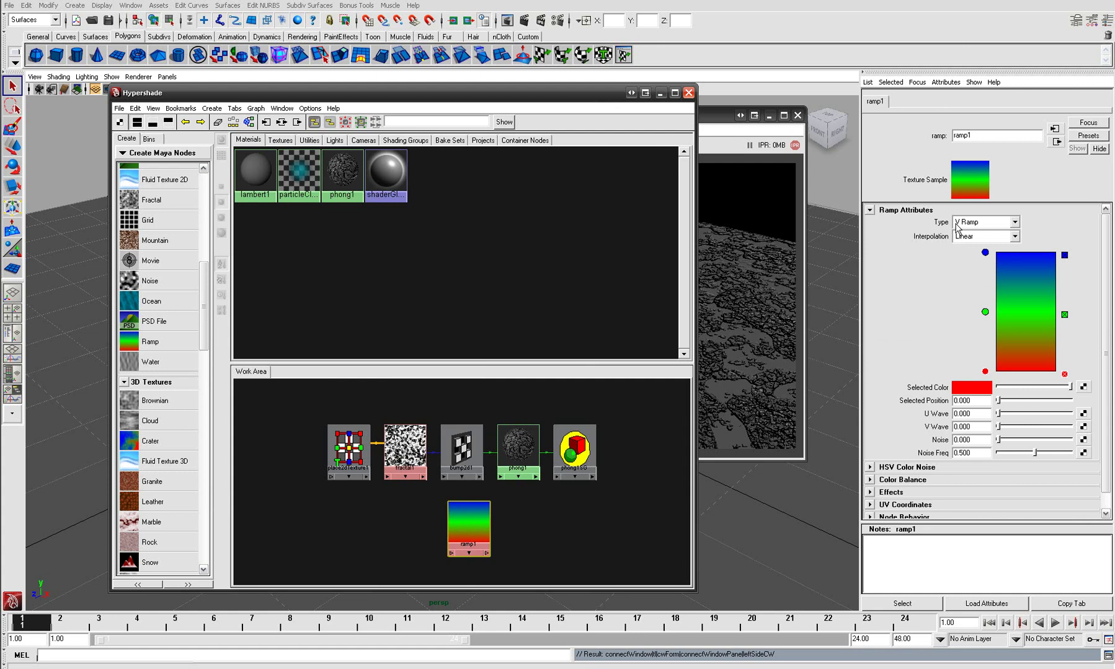
drag(572, 96, 588, 139)
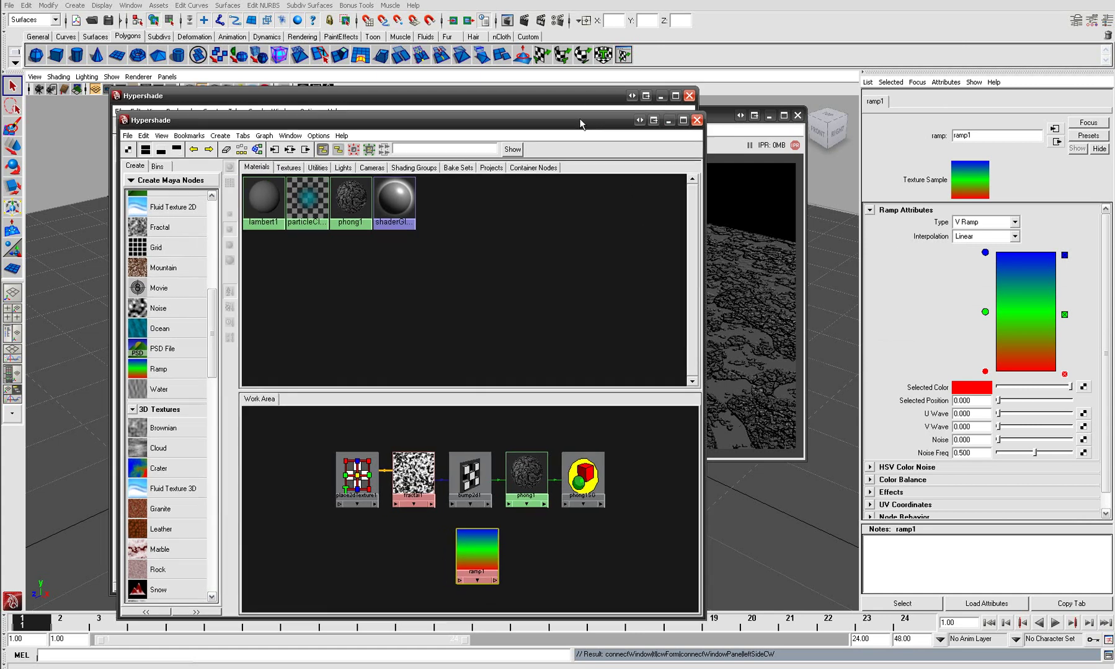
drag(432, 143, 570, 146)
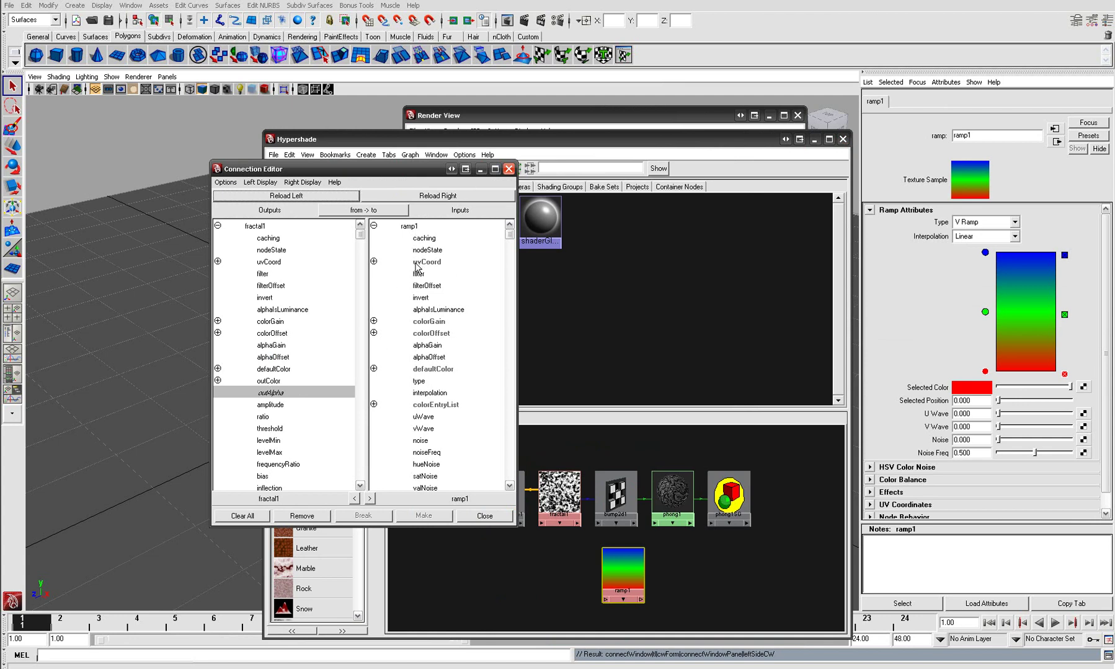
click(374, 261)
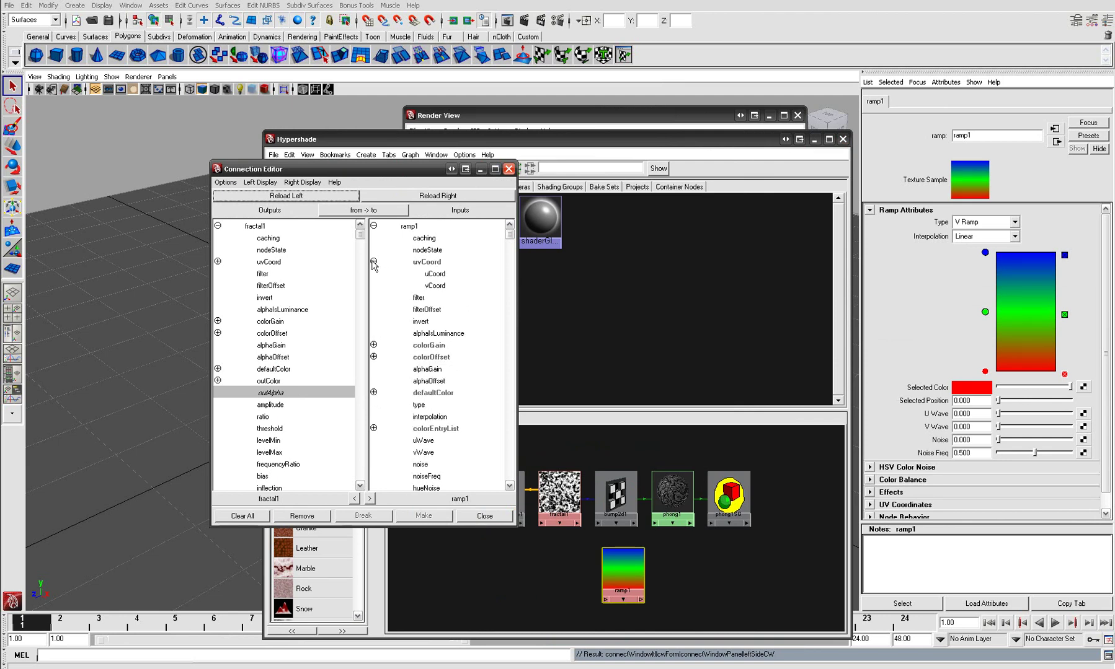
click(434, 286)
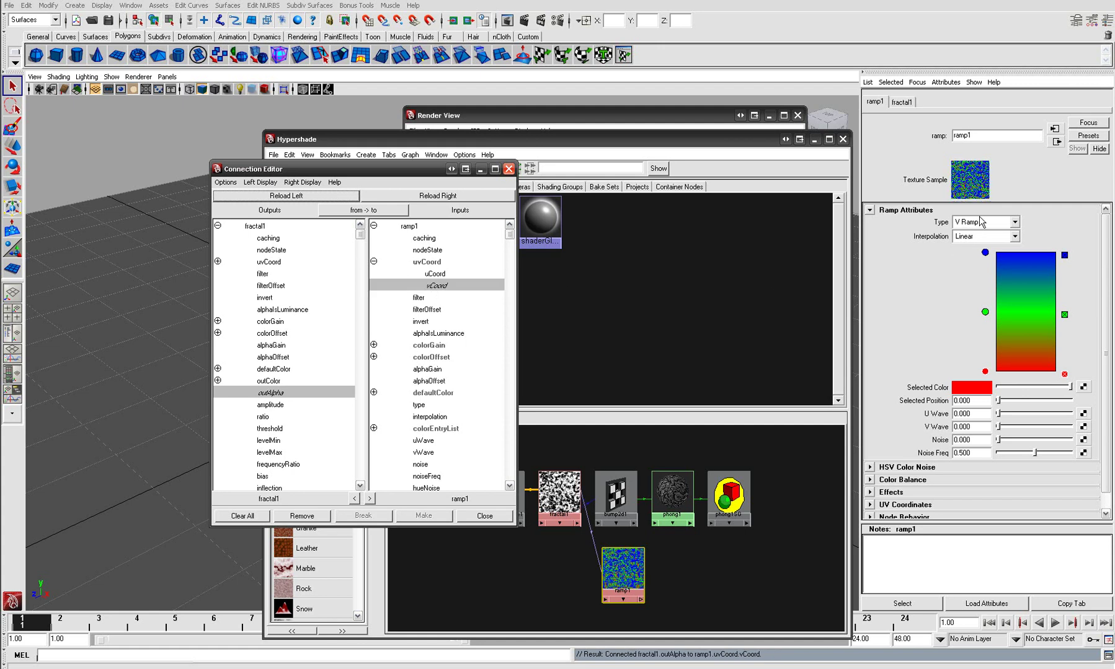
click(488, 516)
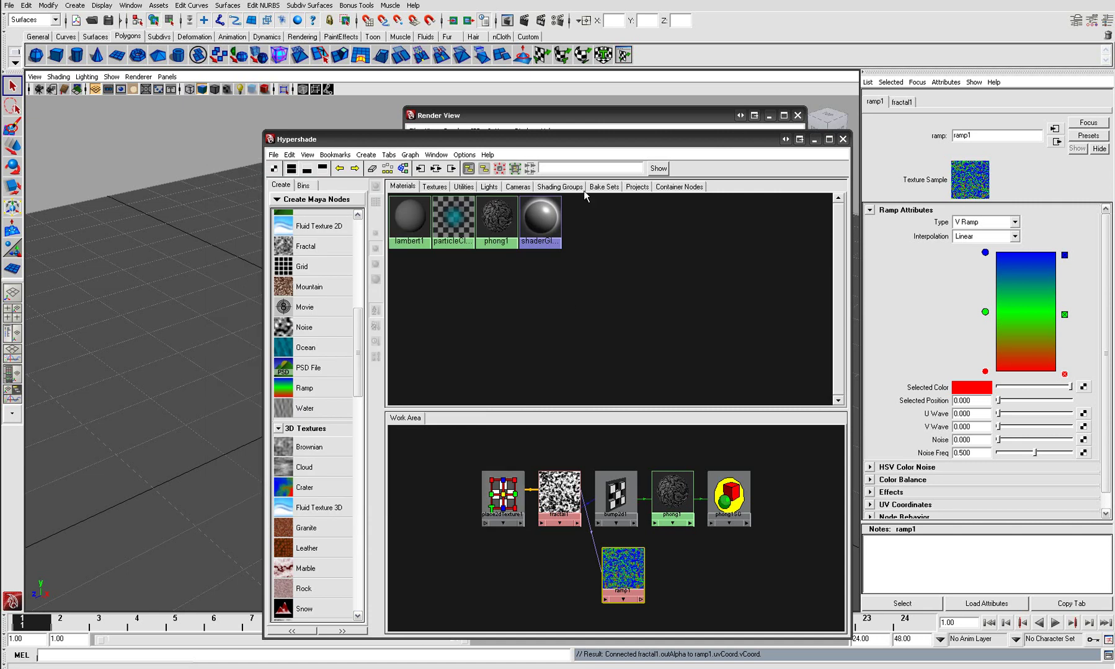
Step: Move the Hypershade aside and render the current frame
drag(596, 139, 241, 123)
drag(539, 110, 543, 112)
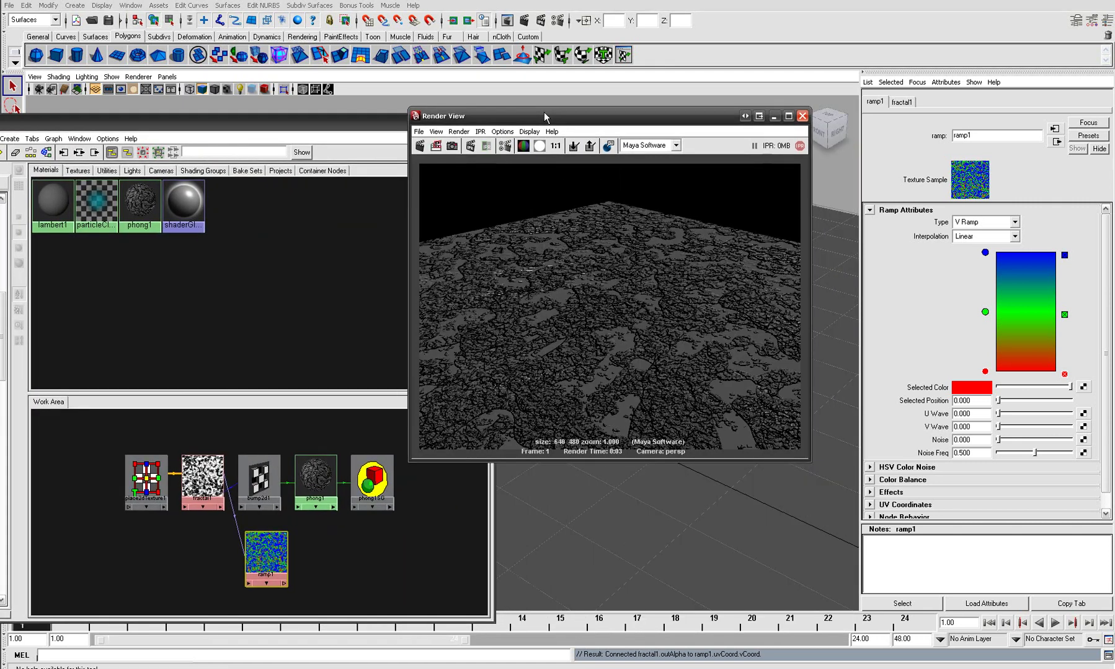
click(419, 145)
Step: Connect ramp1's outColor to phong1's Color attribute
click(680, 499)
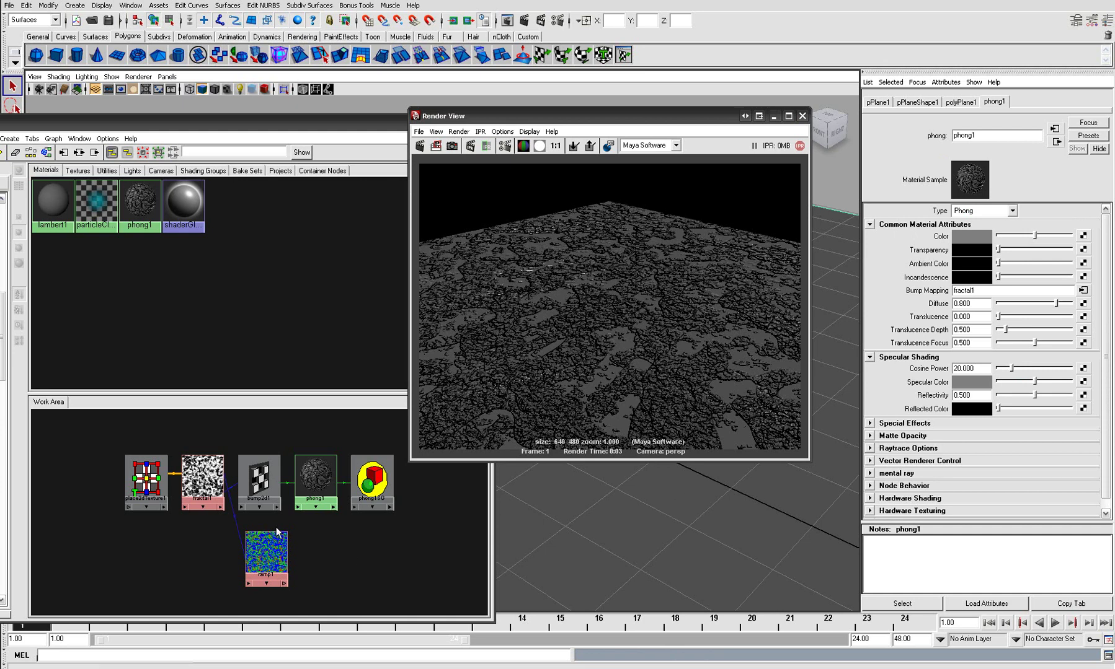
click(266, 551)
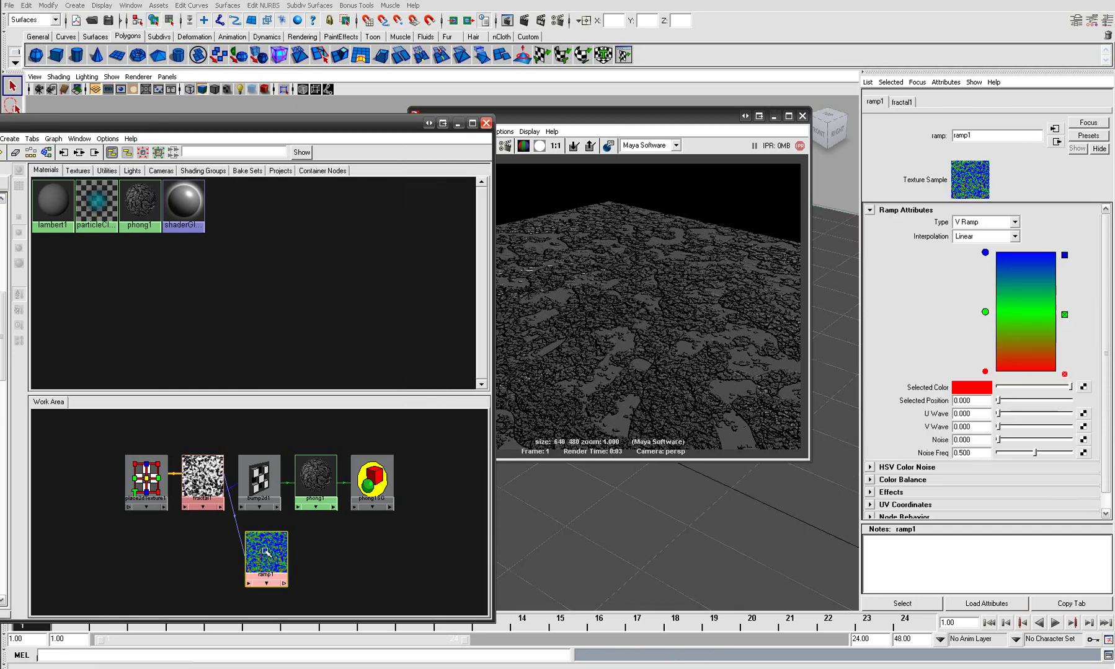
click(696, 505)
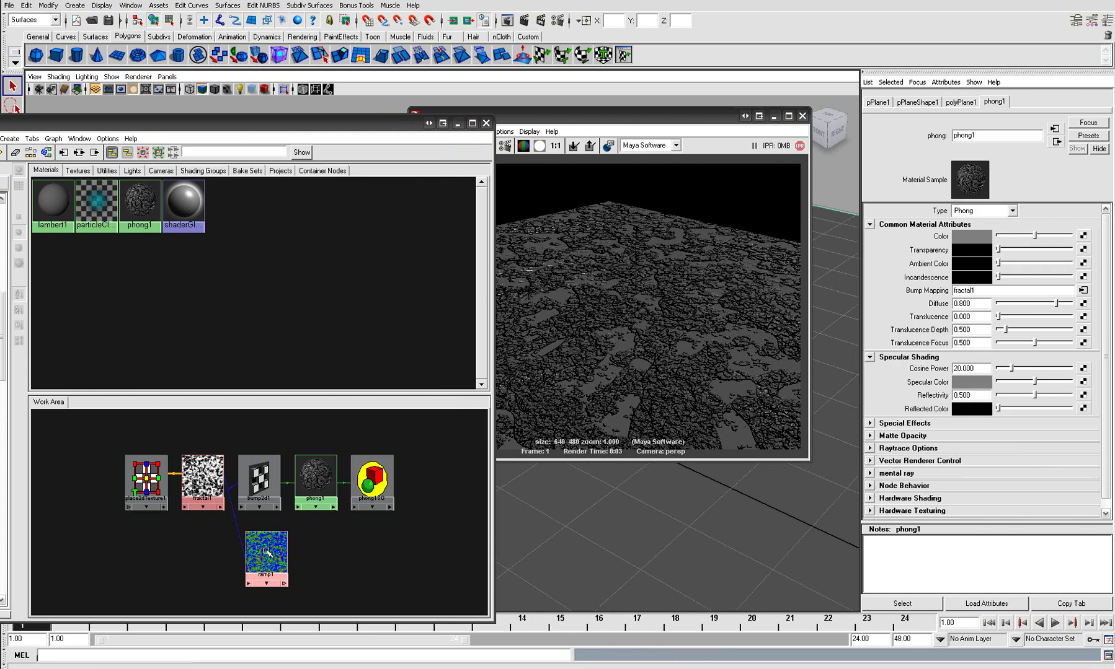
middle_drag(267, 552, 267, 556)
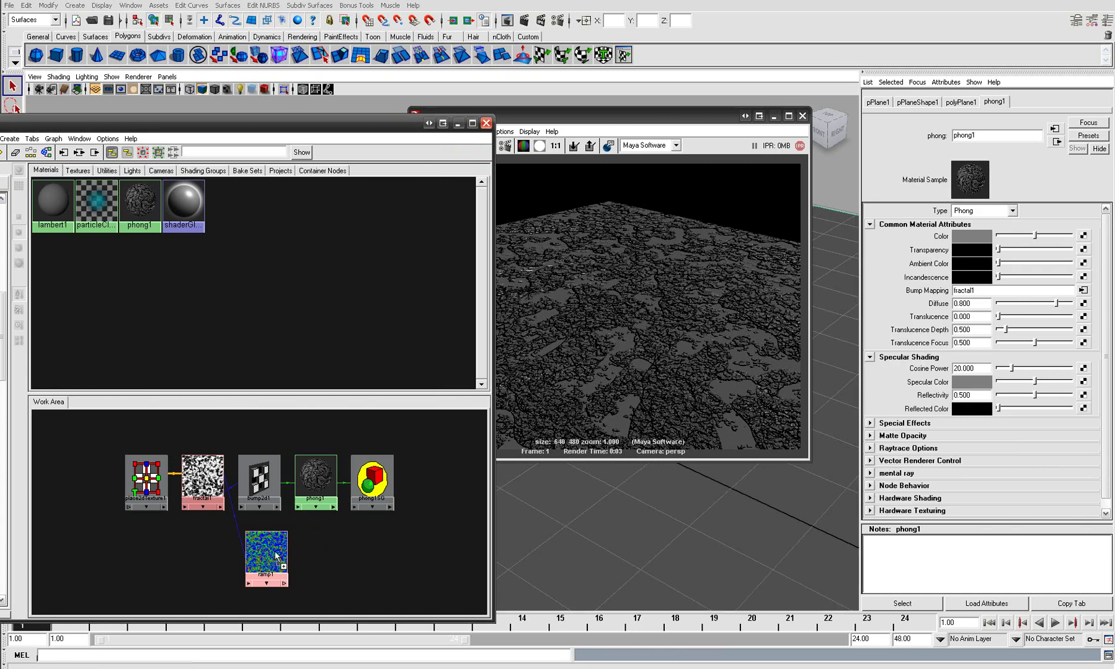
mouse_move(266, 556)
middle_down()
mouse_move(813, 282)
mouse_move(963, 239)
middle_up()
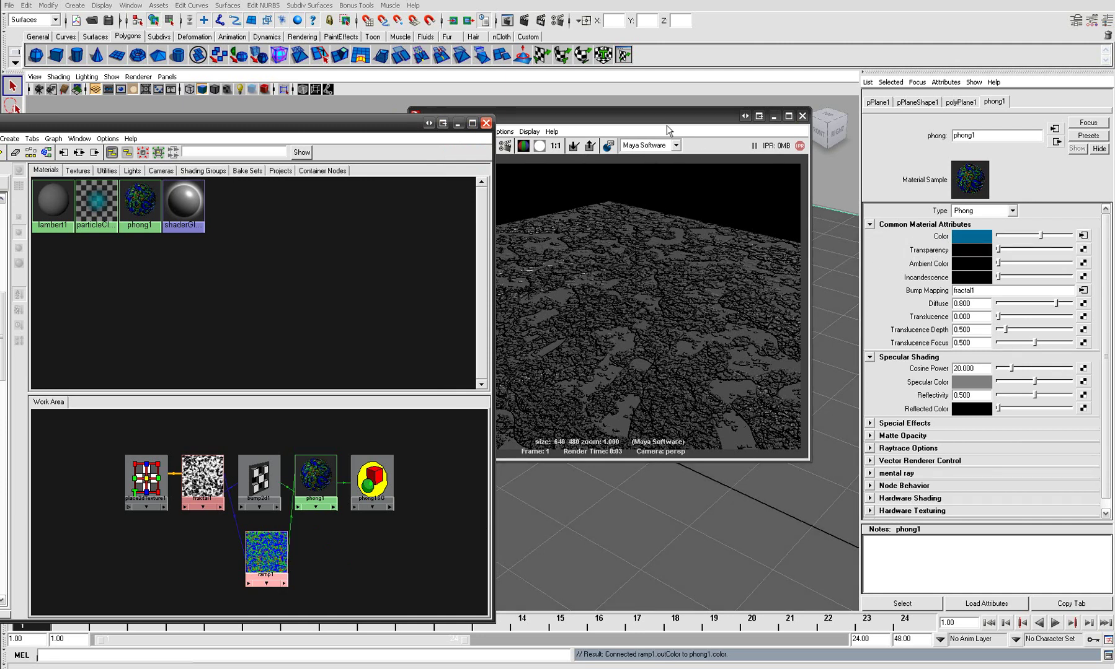
click(650, 114)
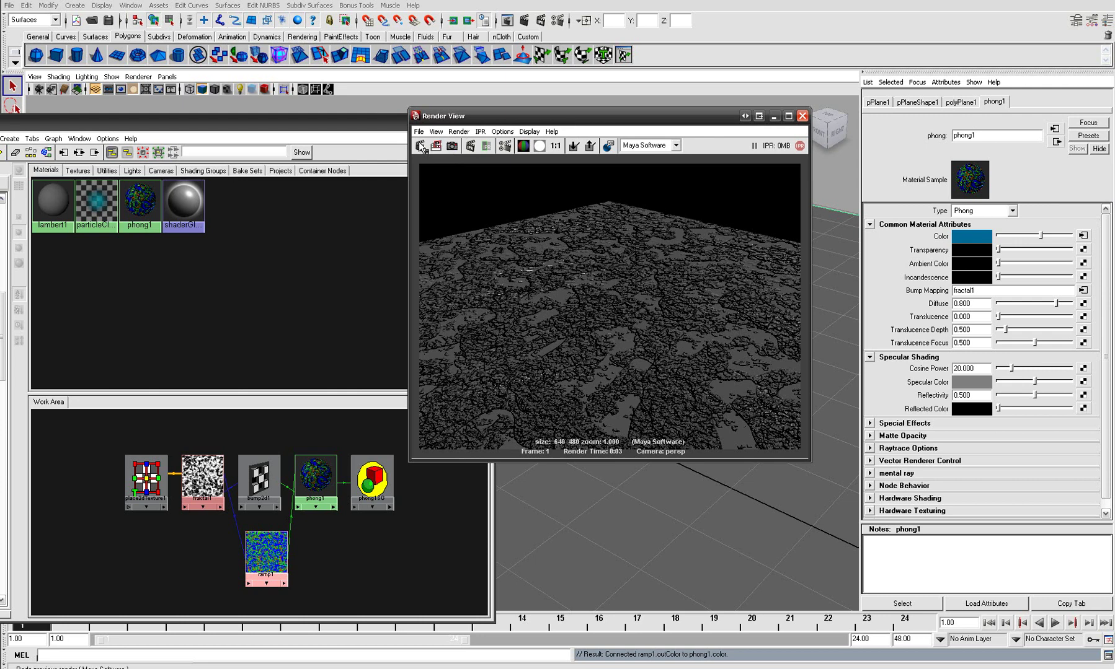
Step: Re-render the plane with the ramp-coloured phong1 and select ramp1
click(419, 145)
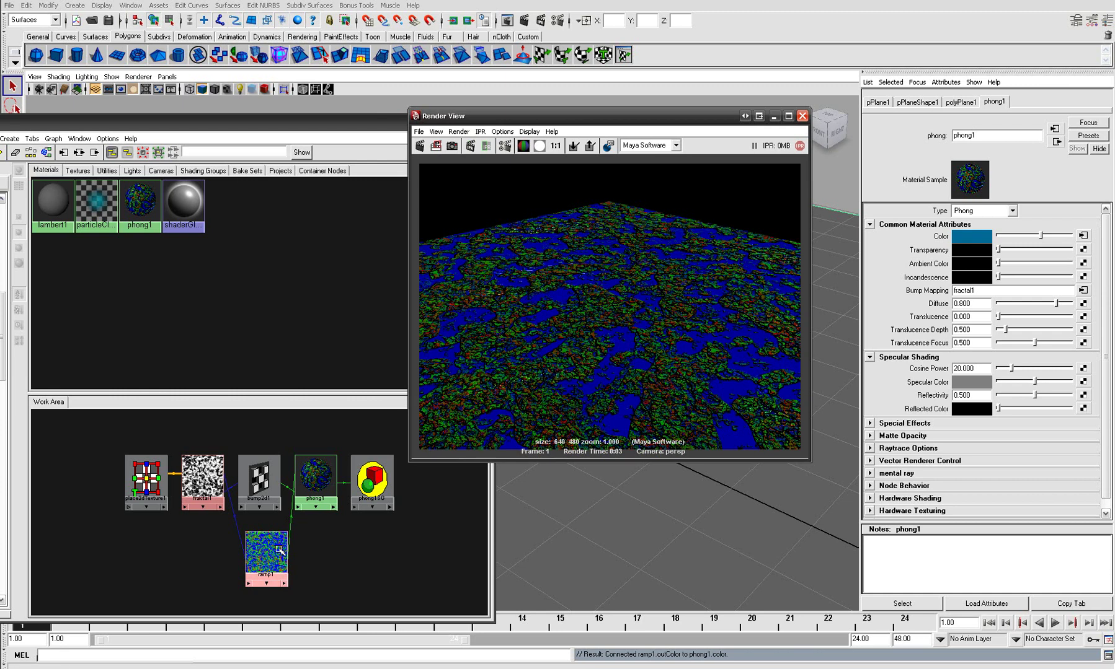
click(271, 556)
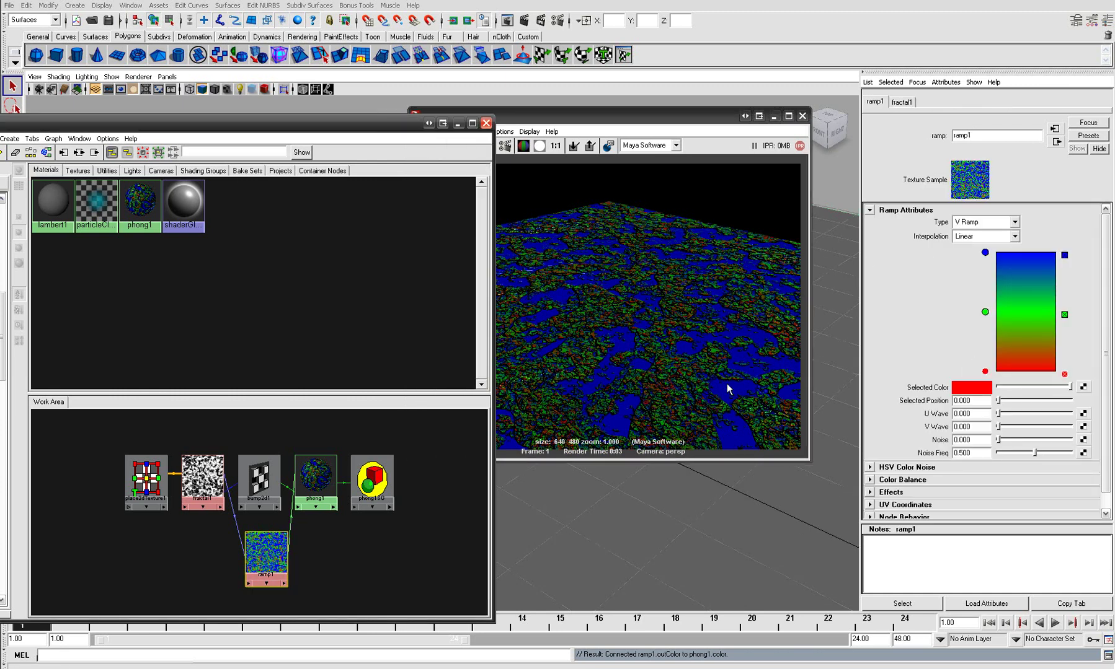
Step: Change the ramp's top colour entry from blue to a darker red
click(985, 254)
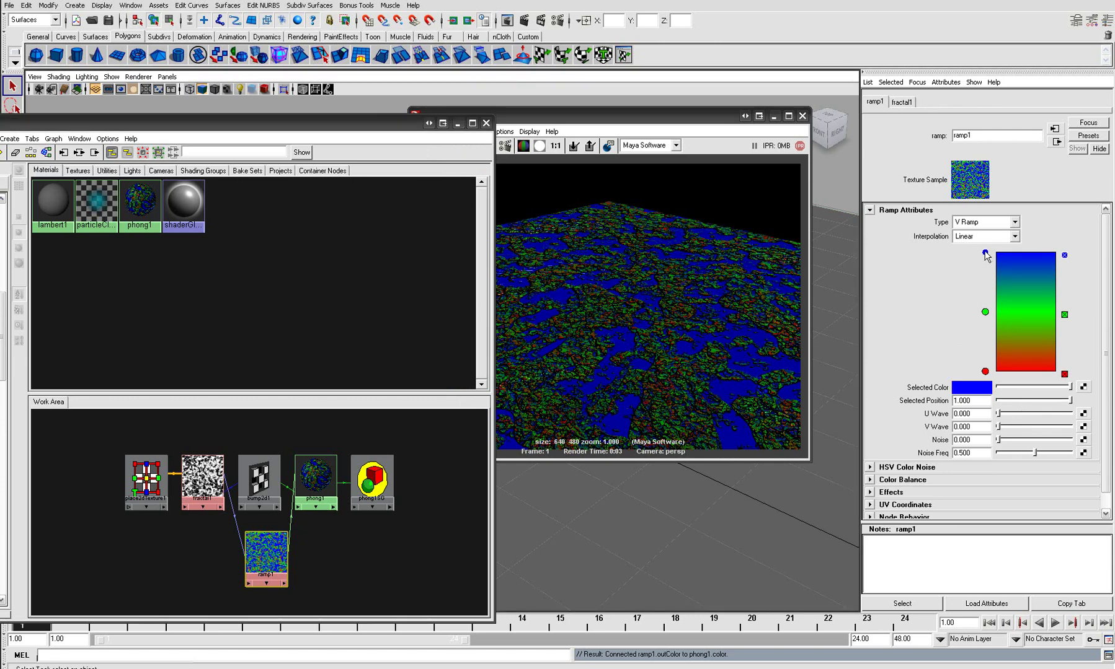
click(964, 389)
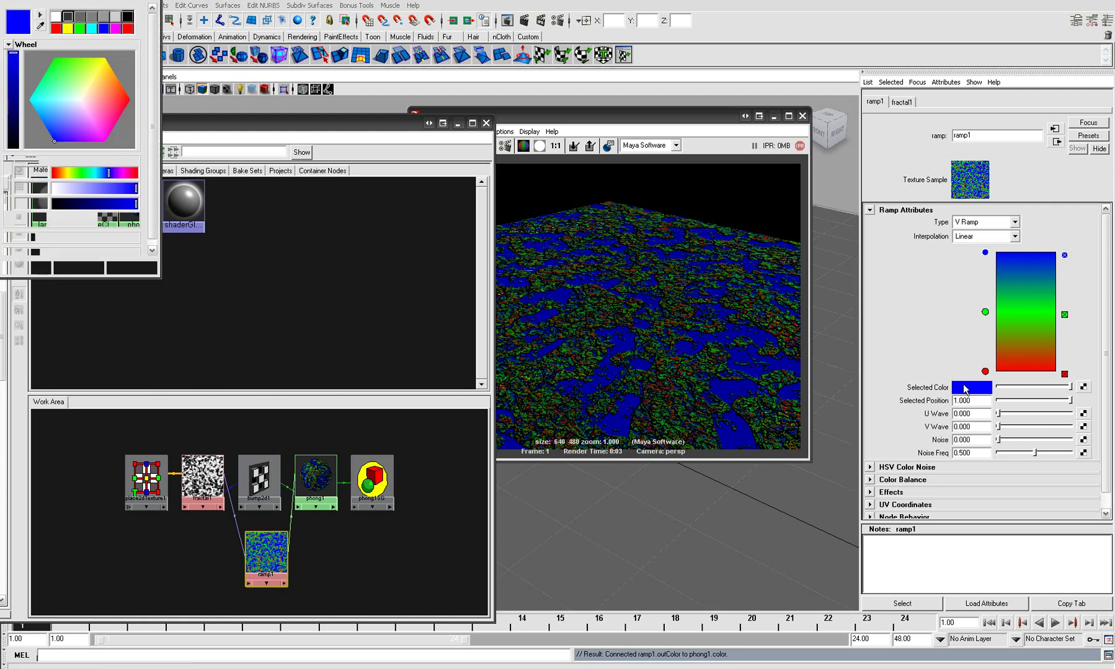
click(128, 99)
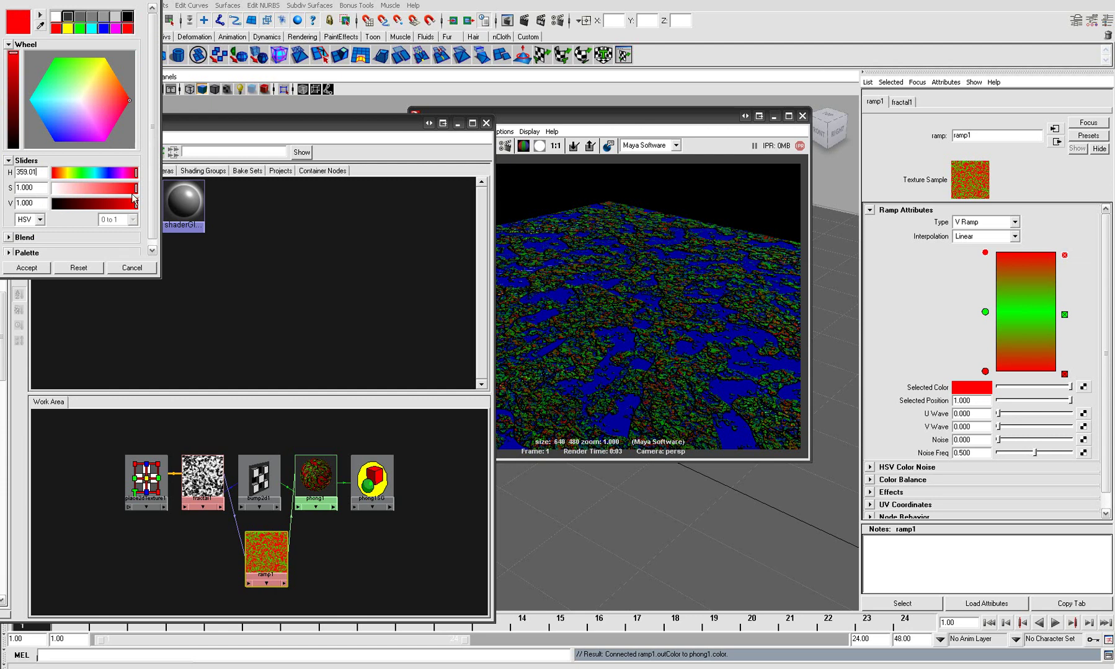
drag(135, 204, 120, 205)
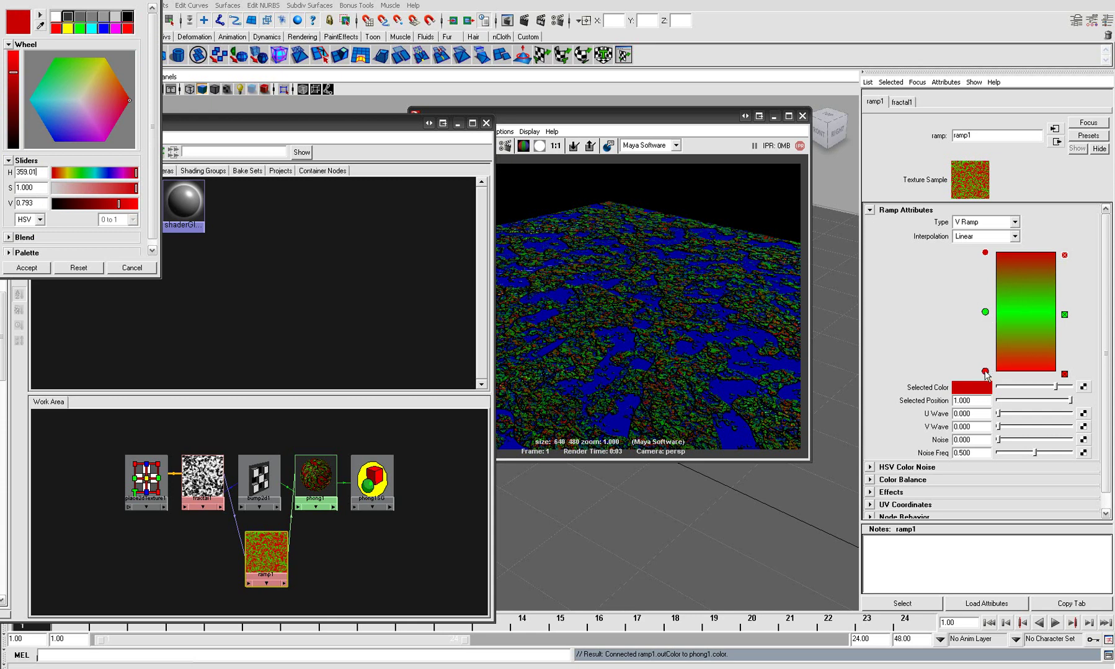
Step: Move the ramp's green colour entry down to position 0.470
click(985, 313)
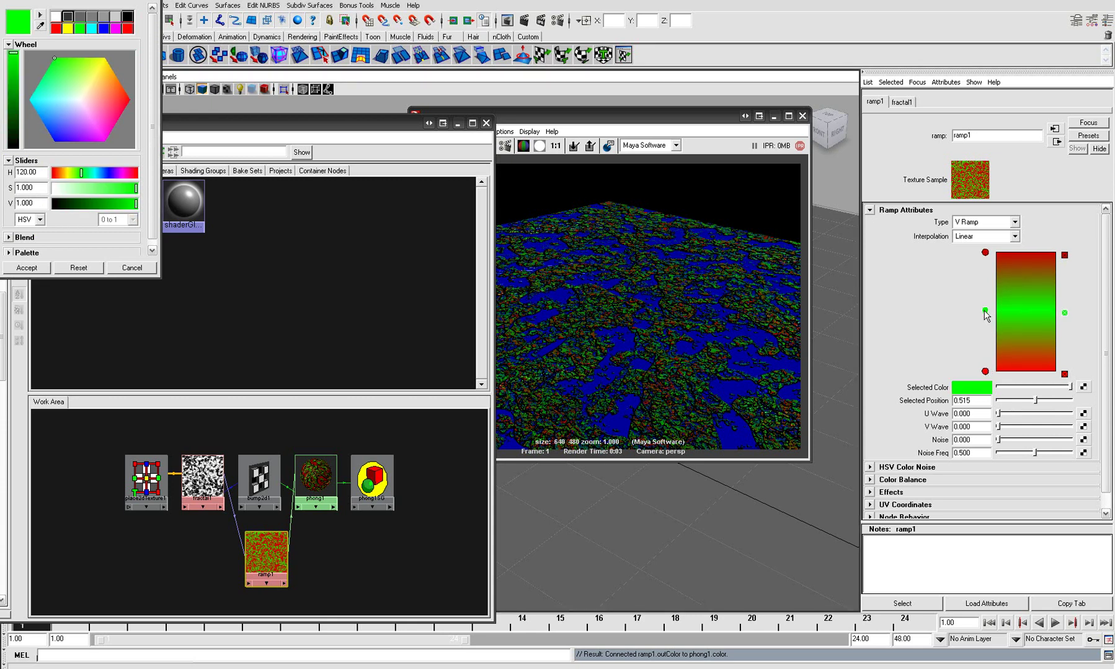
drag(985, 312, 985, 320)
click(531, 115)
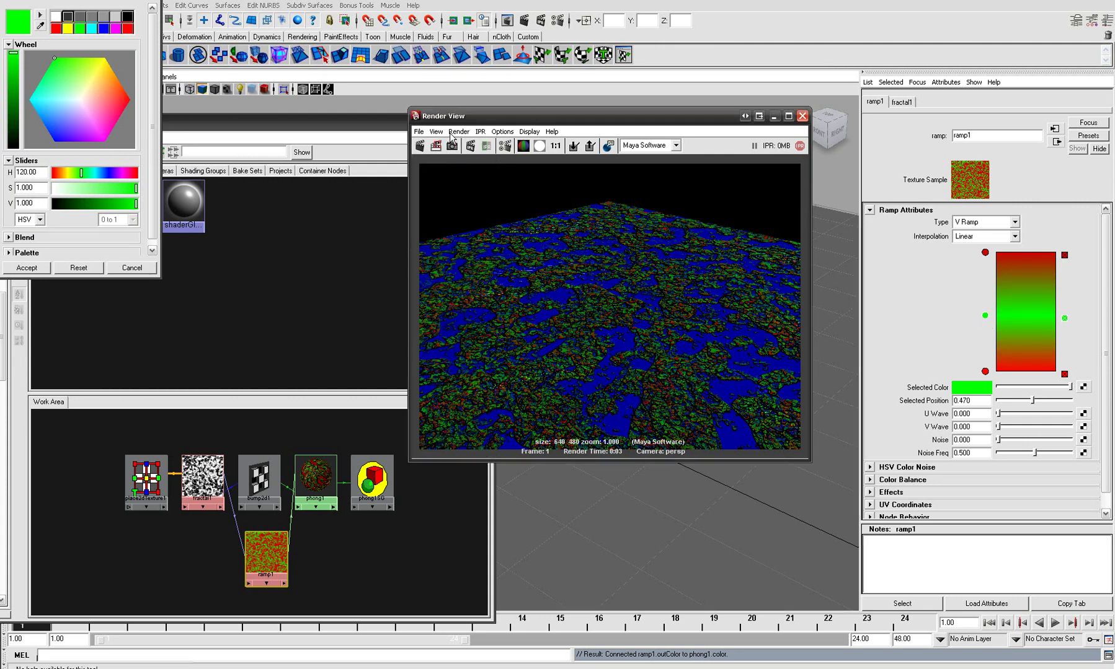
Step: Re-render the red-green plane, move the perspective camera closer, and render again
click(419, 145)
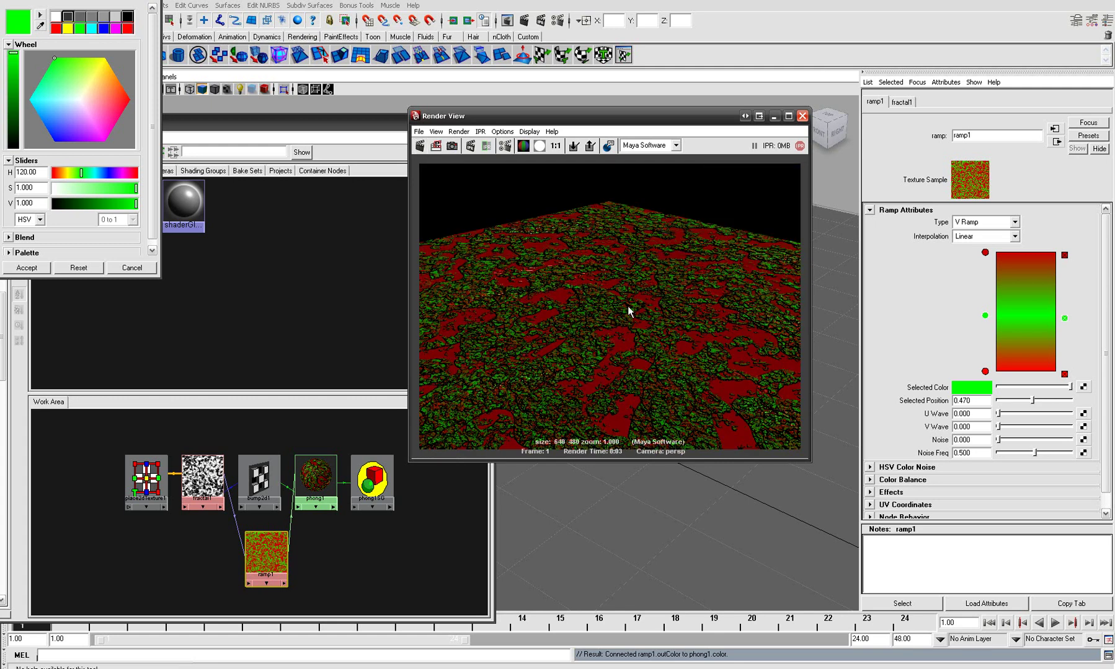
click(667, 509)
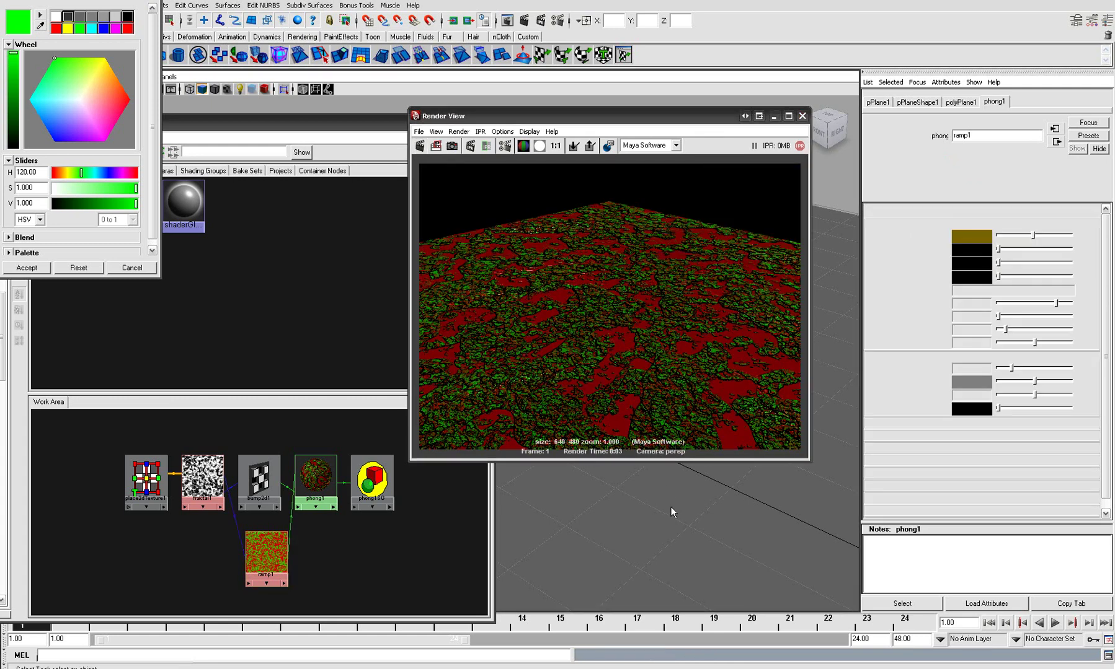
mouse_move(674, 514)
alt+right_down()
mouse_move(673, 571)
mouse_move(656, 506)
mouse_move(673, 585)
alt+right_up()
alt+middle_drag(667, 551, 633, 484)
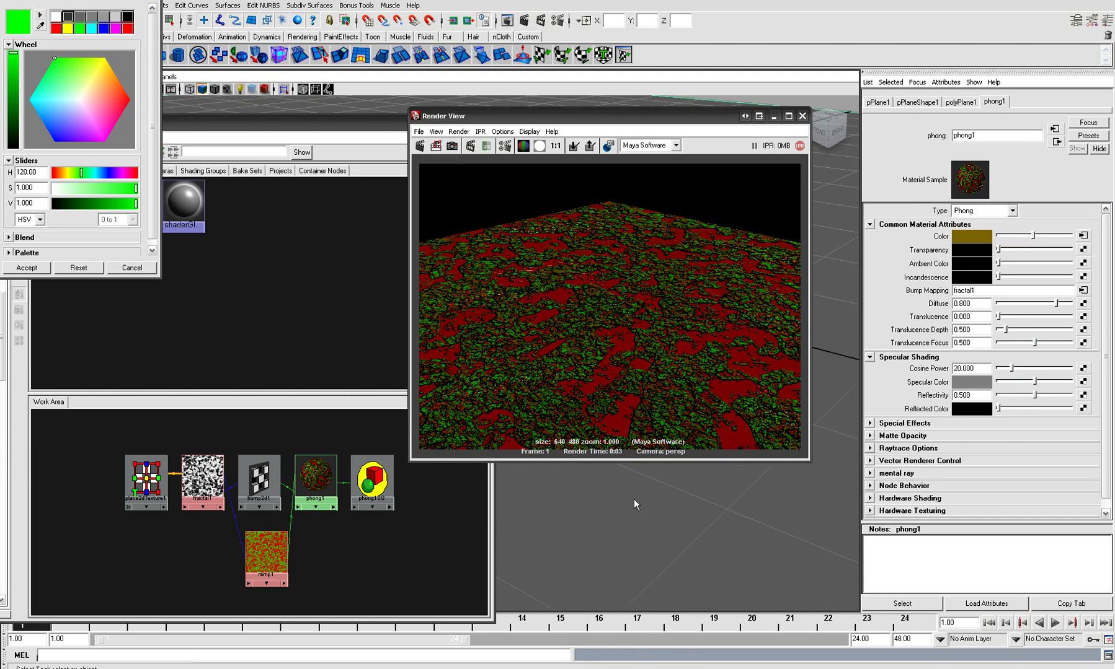
click(528, 235)
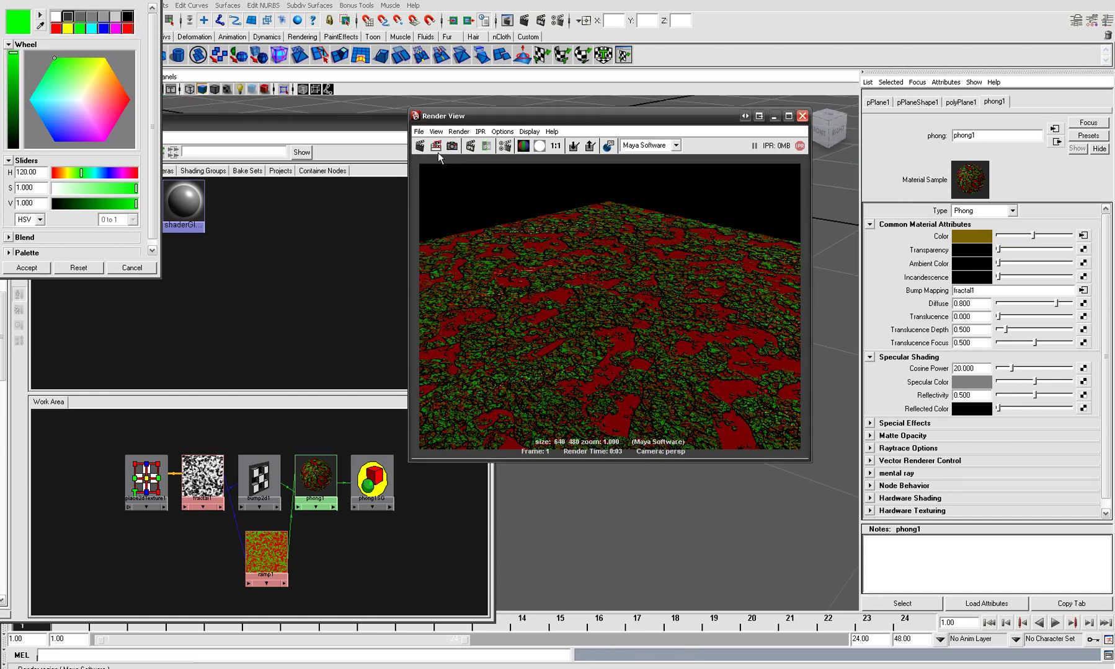
click(421, 148)
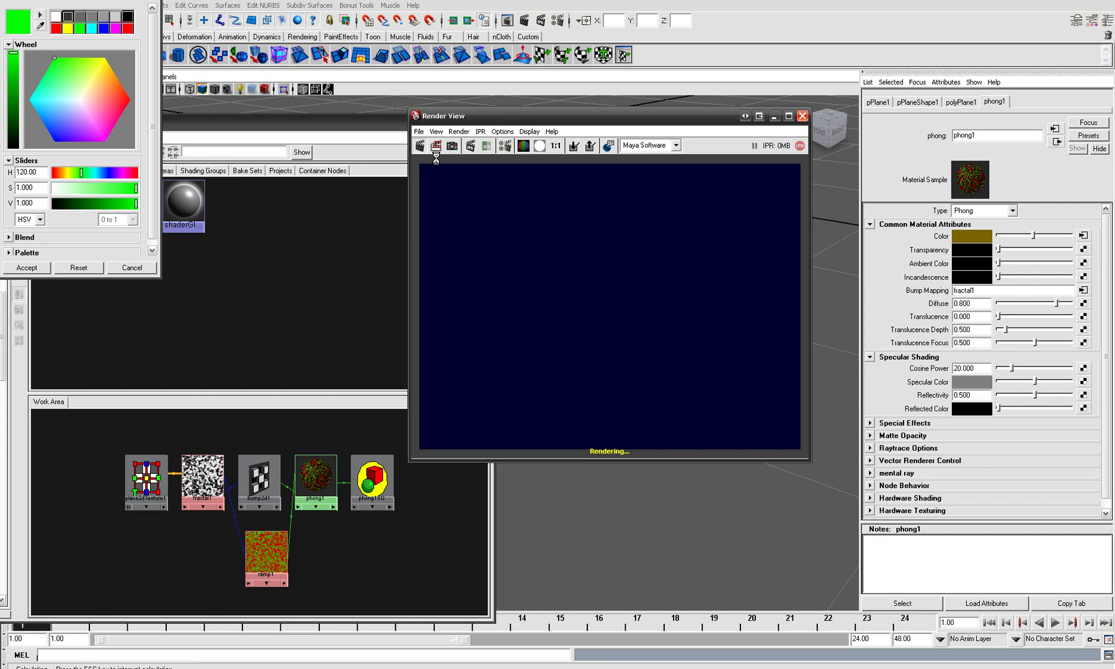